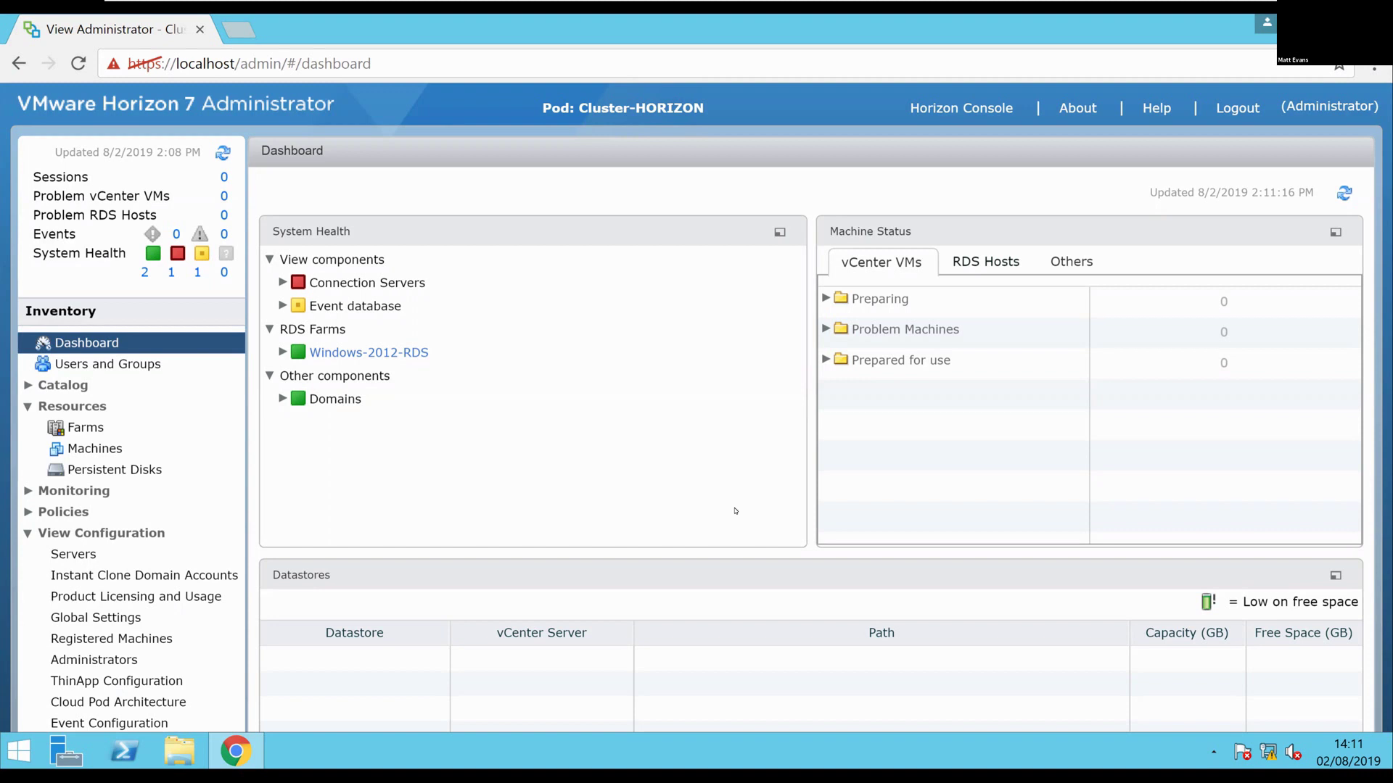
Confirm earth.lab.local shows agent version 7.8.0-12599301 under RDS Hosts, then exit full screen
{"action": "left_click", "coordinate": [105, 442]}
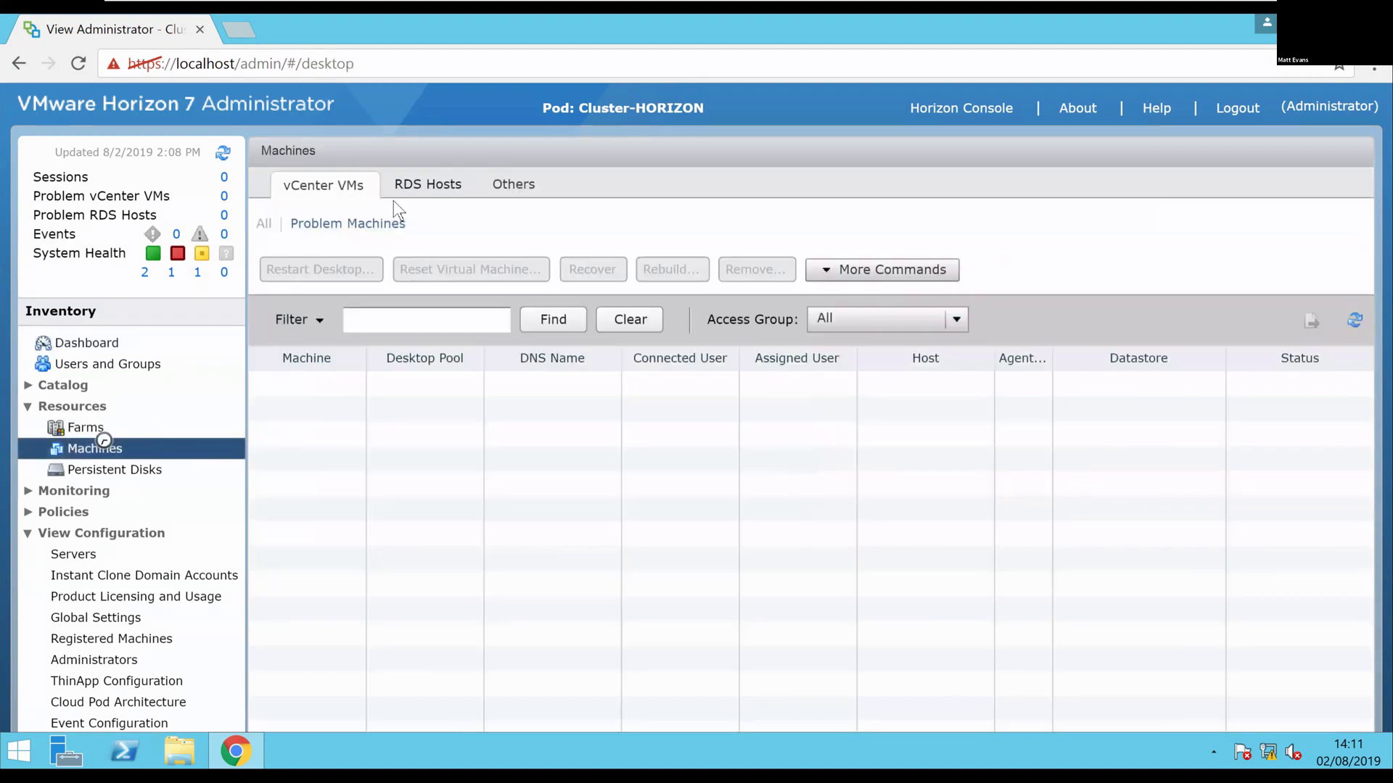
{"action": "left_click", "coordinate": [436, 182]}
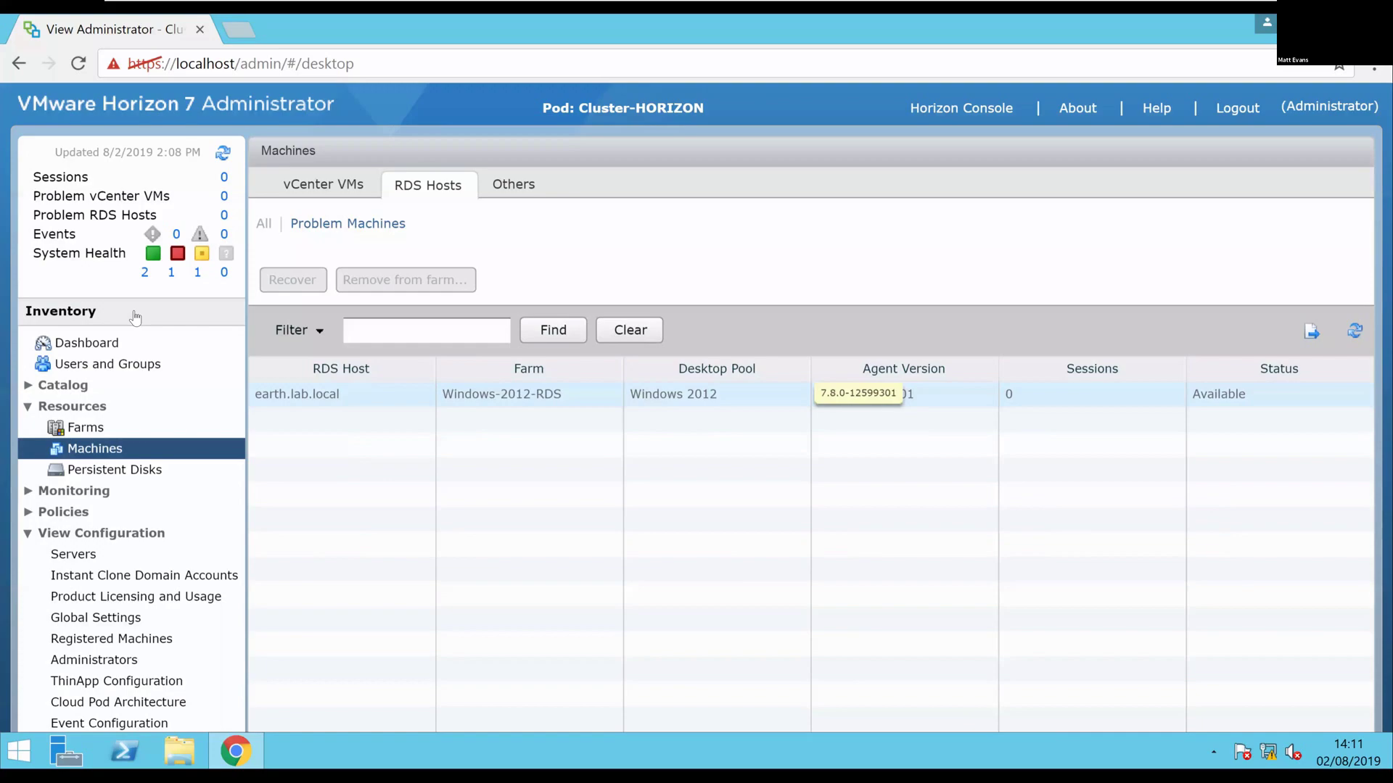
{"action": "key", "text": "ctrl+alt+Return"}
Show the Earth (RDSH) virtual machine full screen and dismiss the Windows Update notice
{"action": "left_click", "coordinate": [96, 332]}
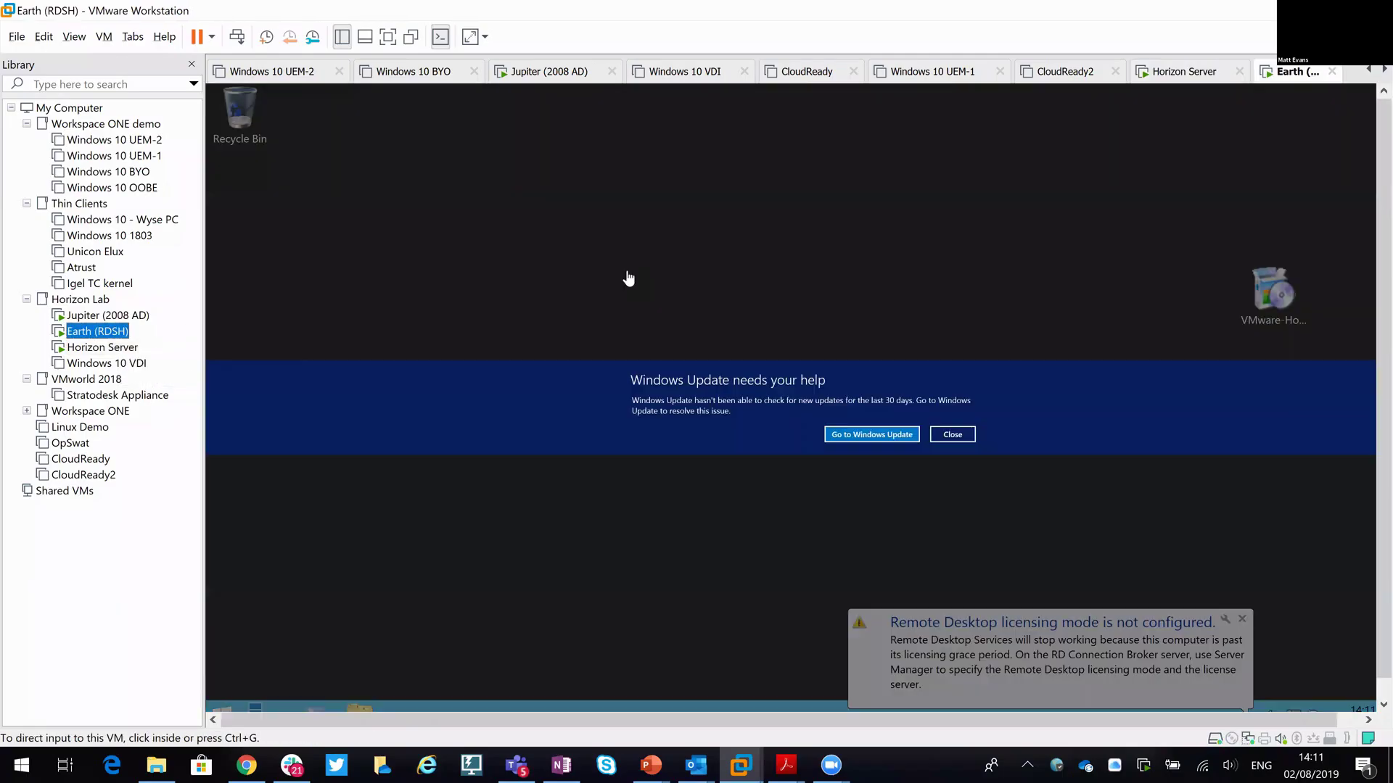
{"action": "key", "text": "ctrl+alt+Return"}
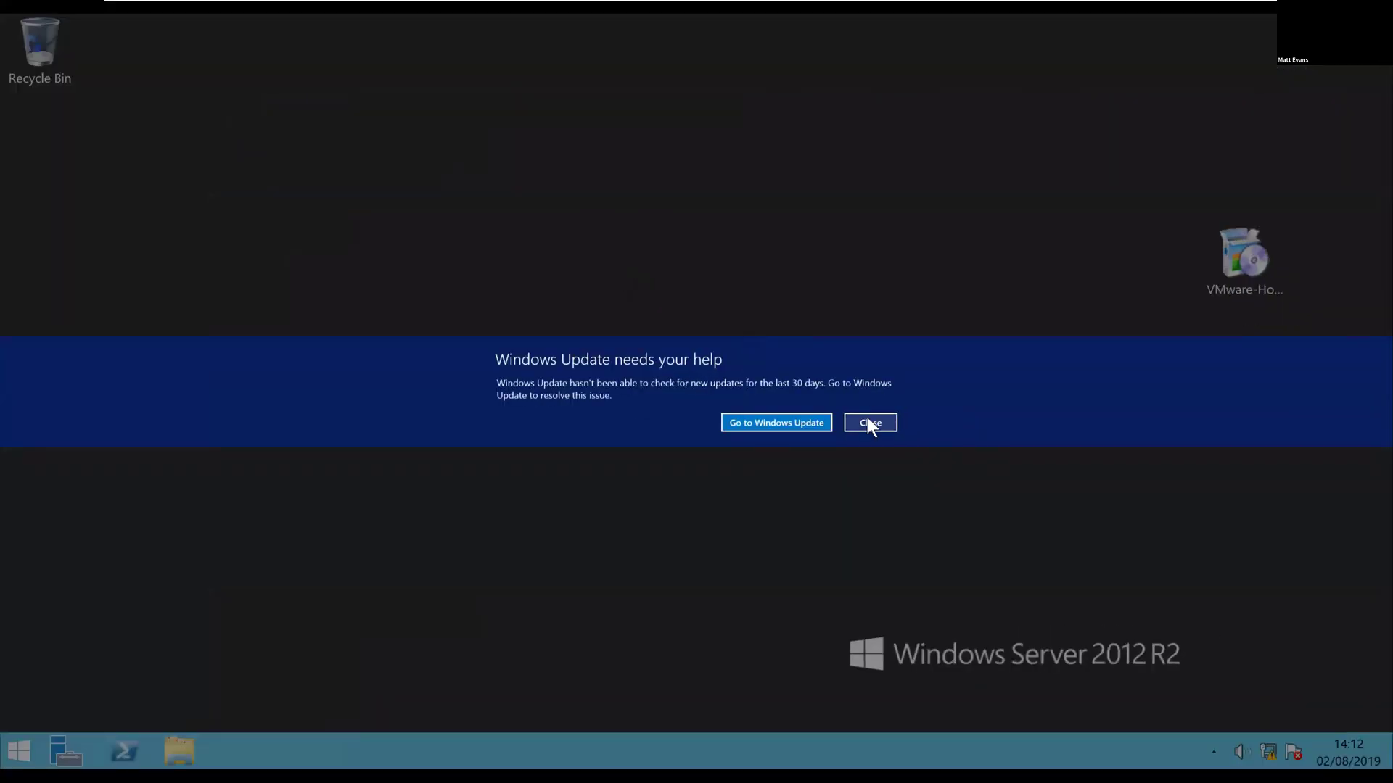
{"action": "left_click", "coordinate": [870, 422]}
Run the Horizon Agent 7.9.0 installer from the Earth desktop
{"action": "left_click_drag", "start_coordinate": [1251, 266], "coordinate": [127, 362]}
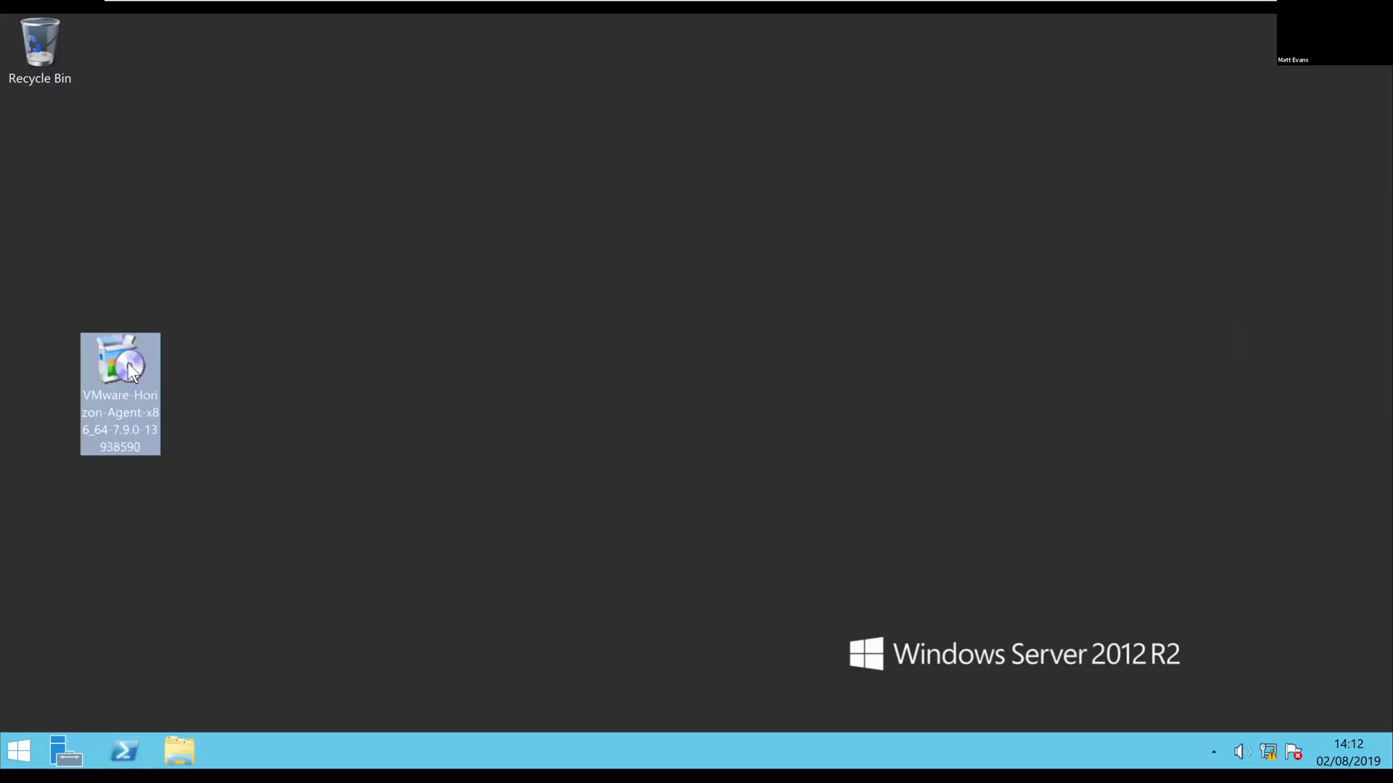
{"action": "right_click", "coordinate": [128, 362]}
{"action": "left_click", "coordinate": [246, 386]}
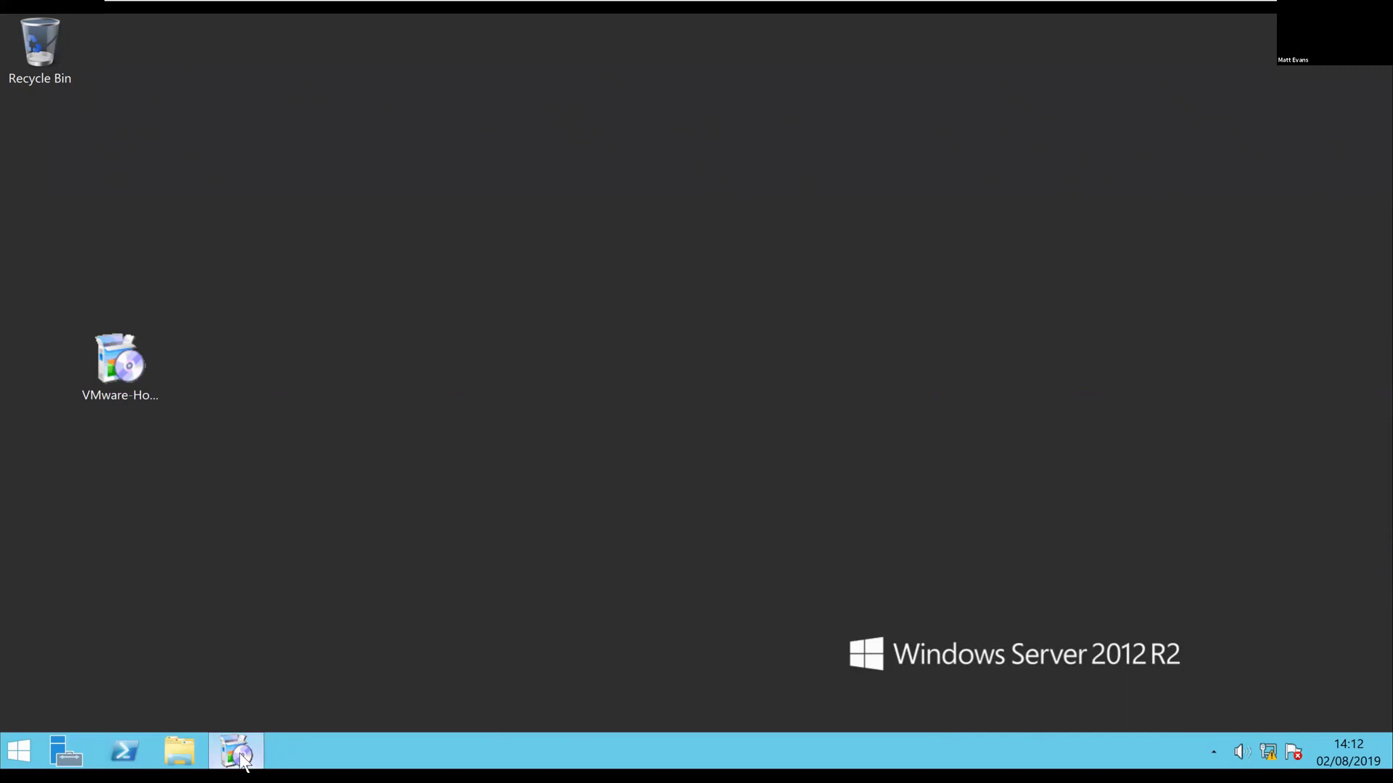
Close the Remote Desktop licensing notice so the upgrade wizard's Welcome page appears
{"action": "mouse_move", "coordinate": [240, 755]}
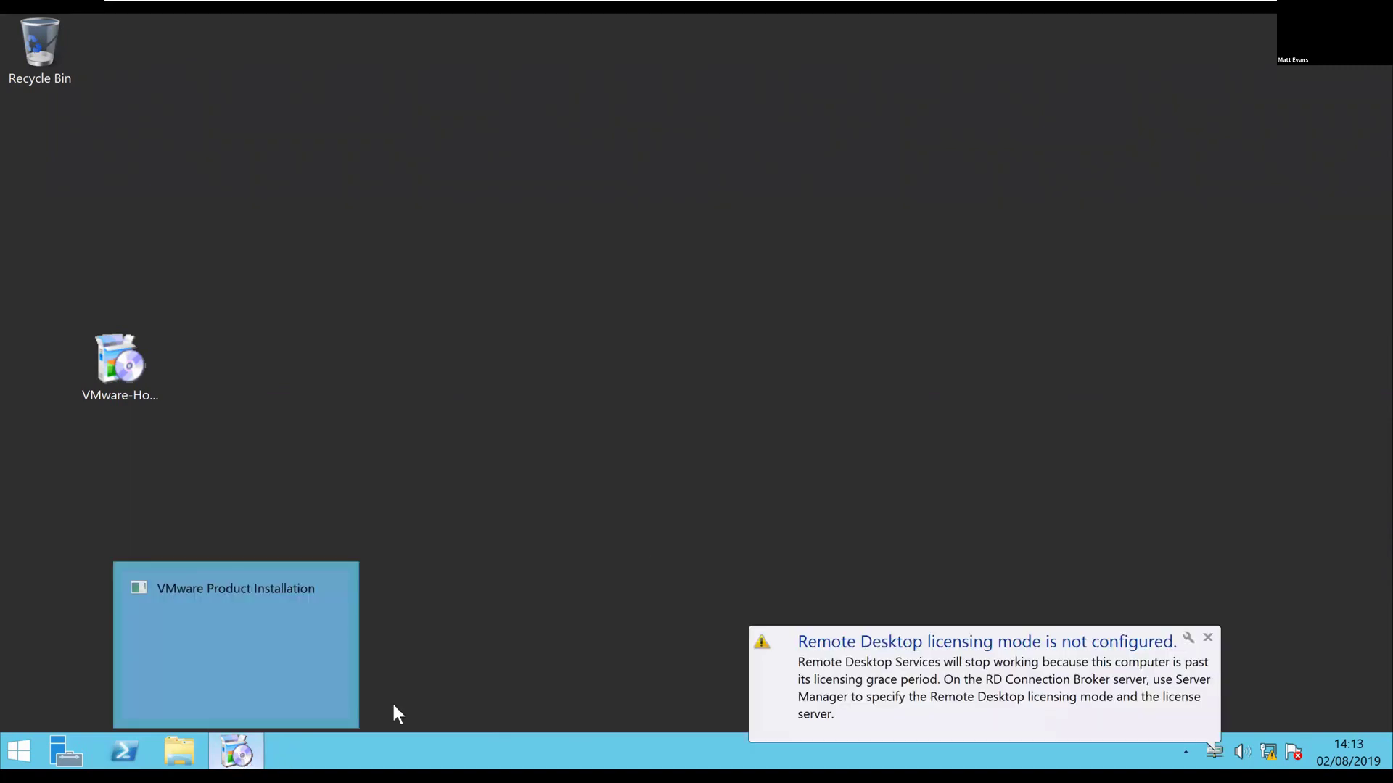
{"action": "left_click", "coordinate": [1208, 639]}
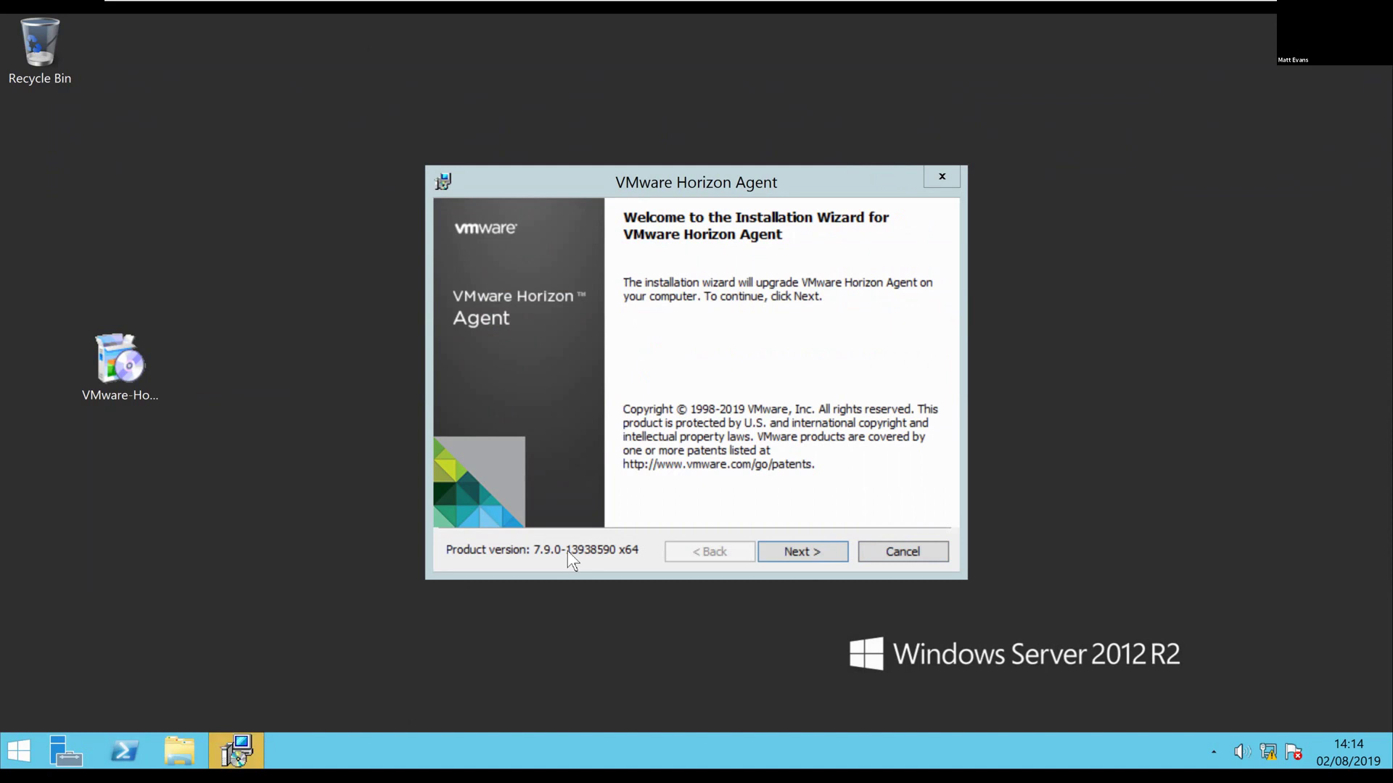
Accept the licence agreement and keep IPv4 as the network protocol
{"action": "left_click", "coordinate": [795, 550]}
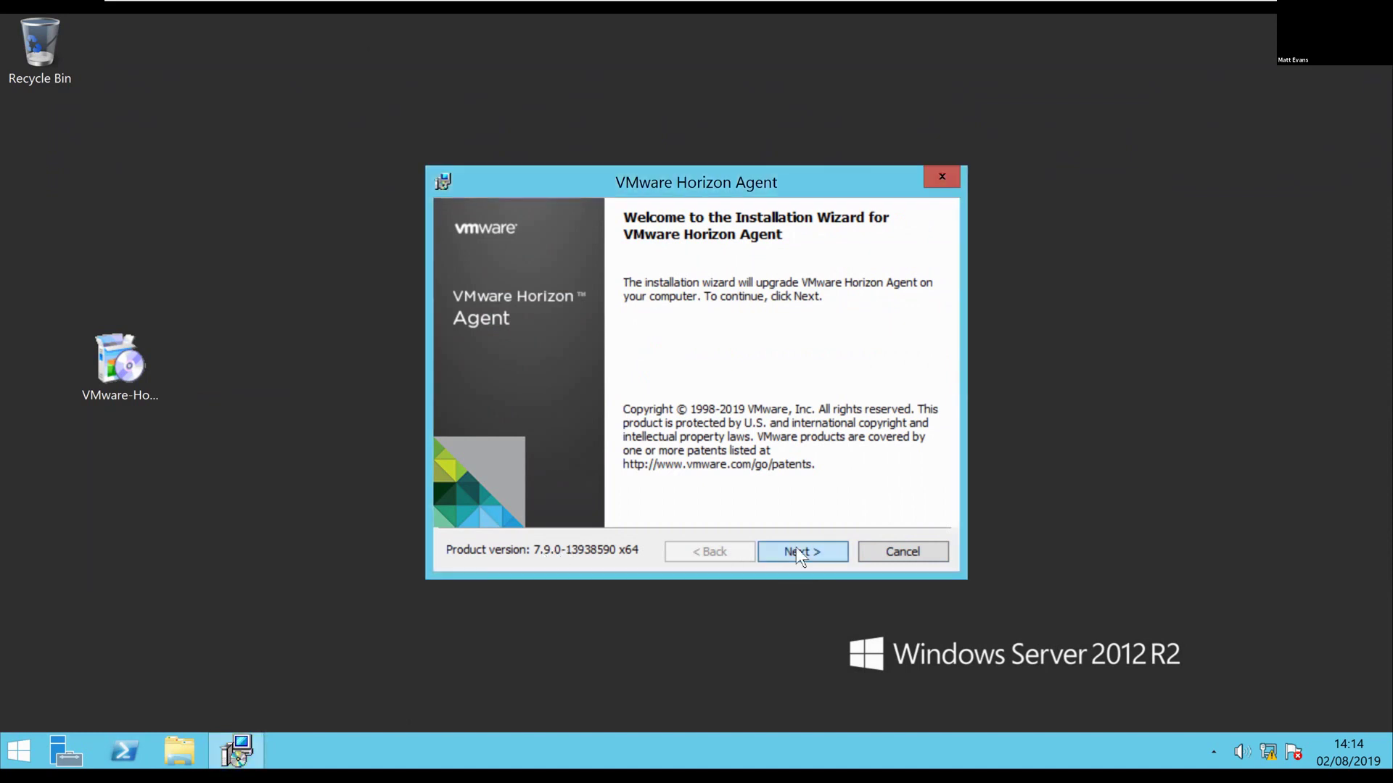
{"action": "left_click", "coordinate": [658, 478]}
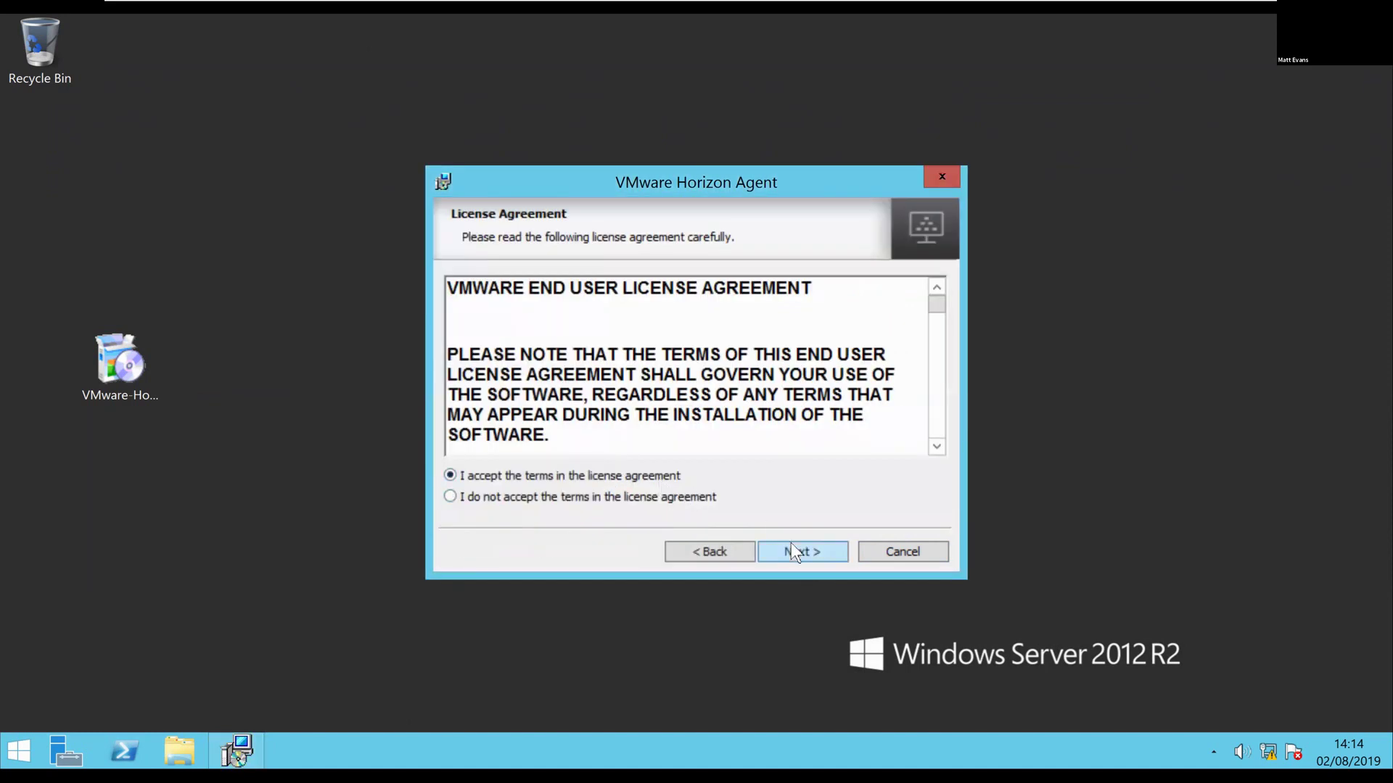
{"action": "left_click", "coordinate": [791, 544]}
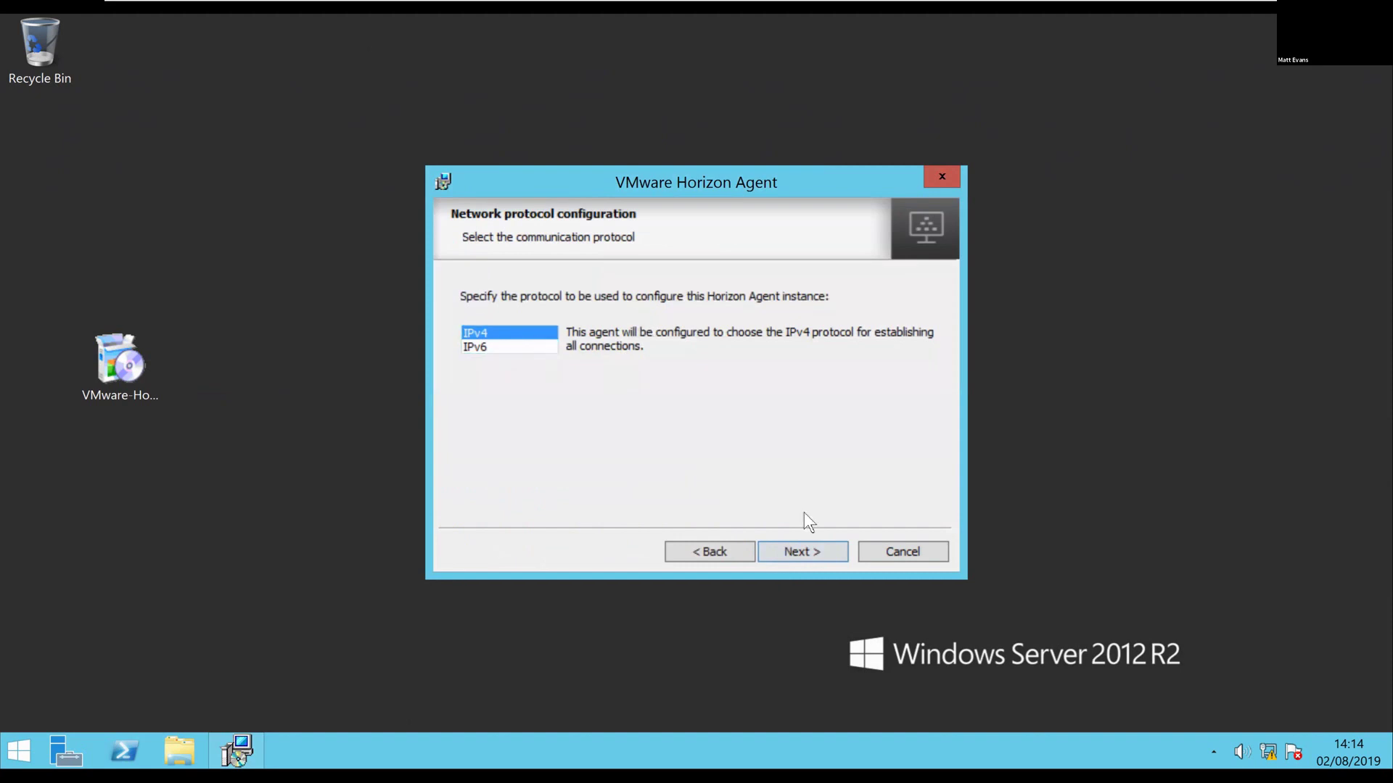
{"action": "left_click", "coordinate": [817, 550]}
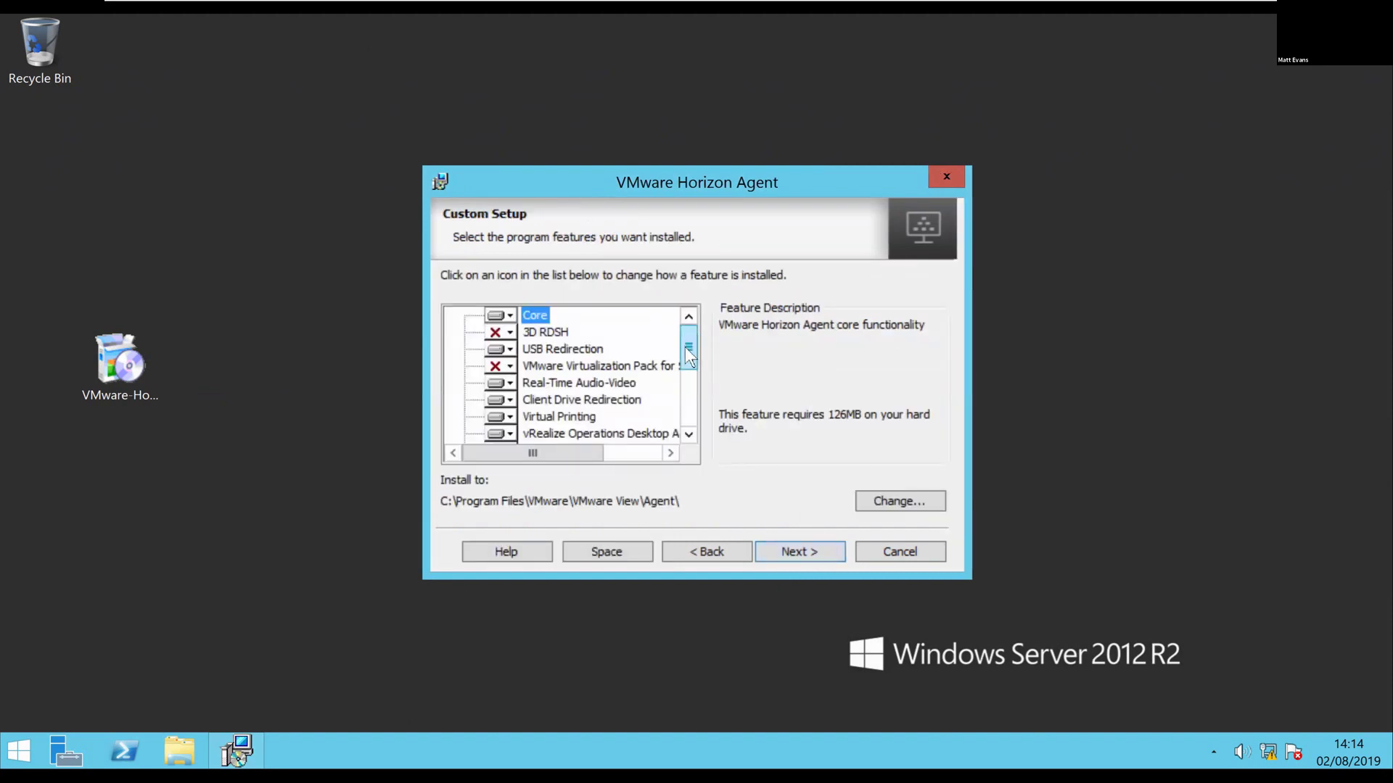
Set Horizon Performance Tracker to install on the local hard drive and acknowledge the USB warning
{"action": "left_click_drag", "start_coordinate": [690, 356], "coordinate": [702, 322]}
{"action": "scroll", "coordinate": [589, 316], "scroll_direction": "down", "scroll_amount": 1}
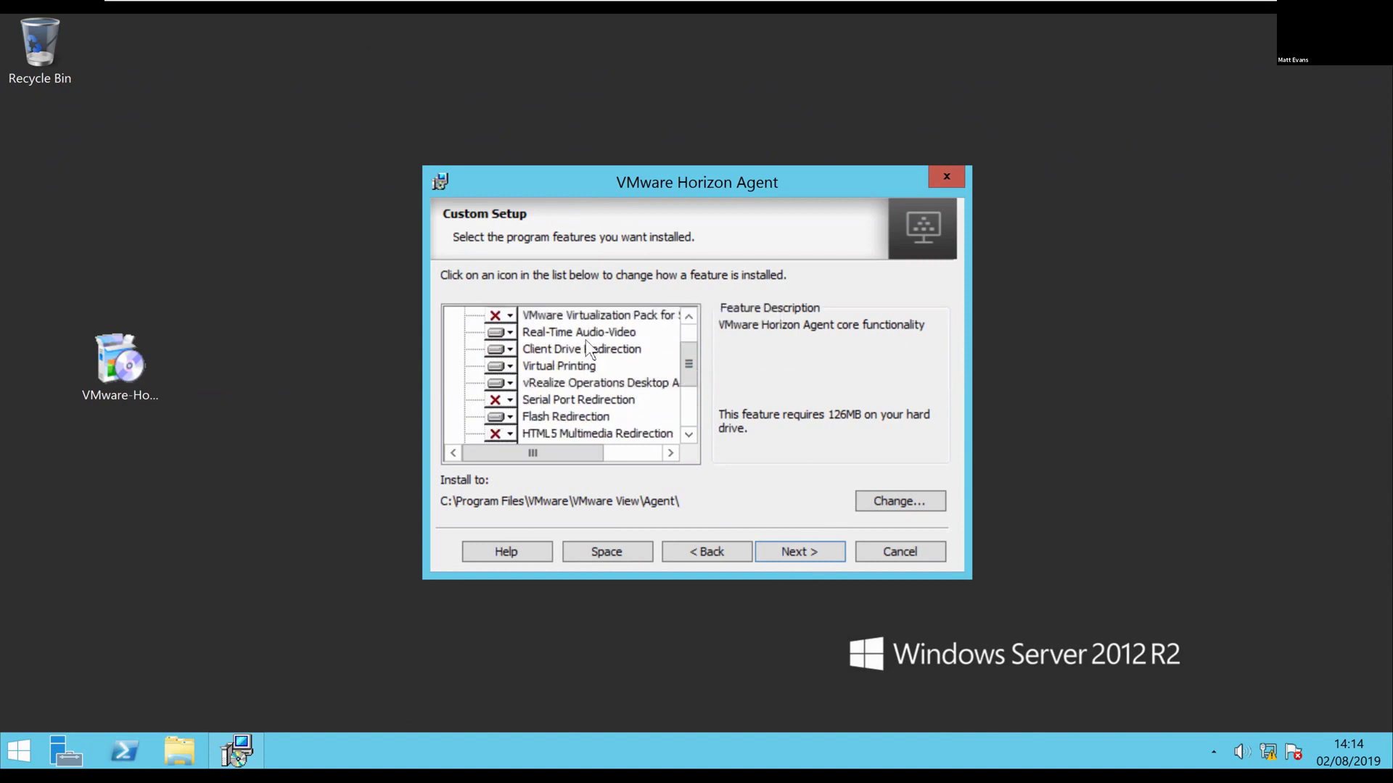
{"action": "scroll", "coordinate": [588, 350], "scroll_direction": "down", "scroll_amount": 1}
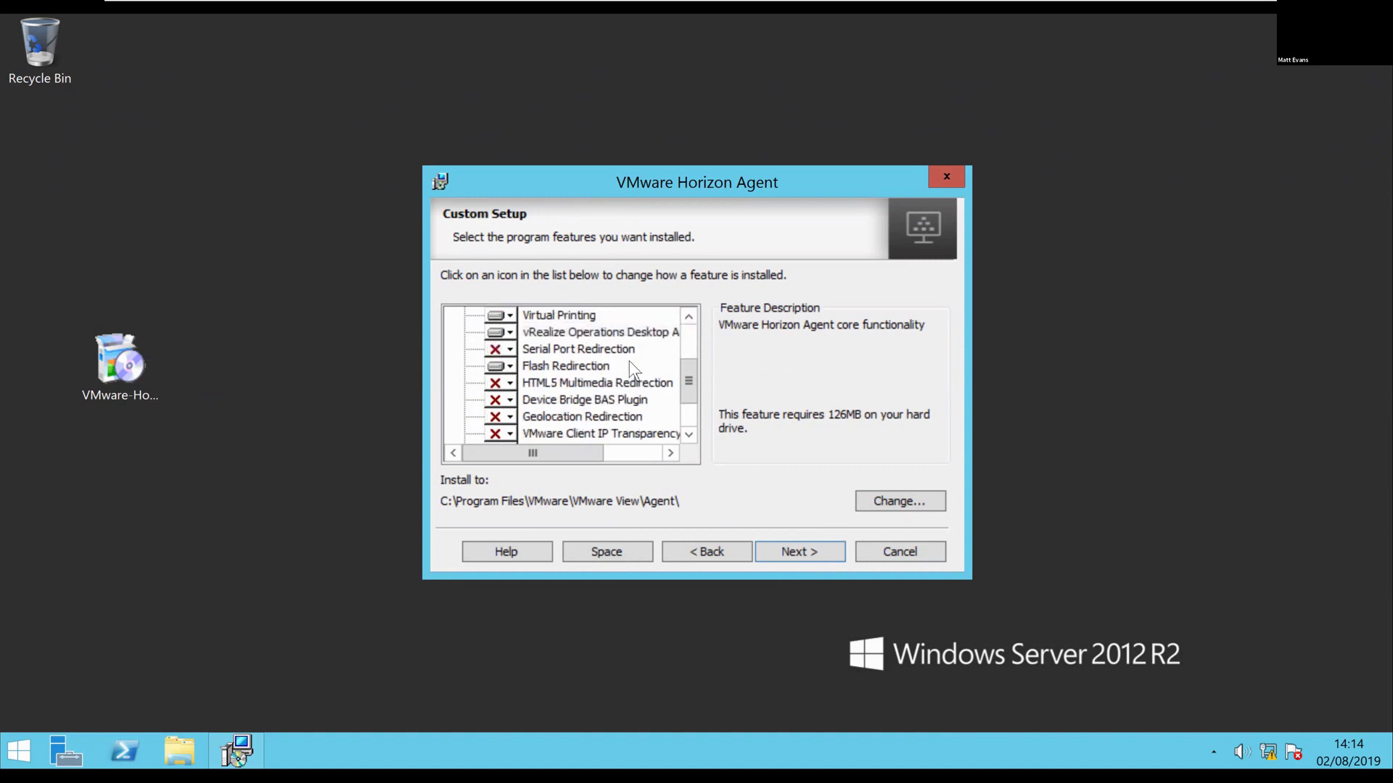
{"action": "scroll", "coordinate": [633, 368], "scroll_direction": "down", "scroll_amount": 1}
{"action": "scroll", "coordinate": [632, 365], "scroll_direction": "down", "scroll_amount": 1}
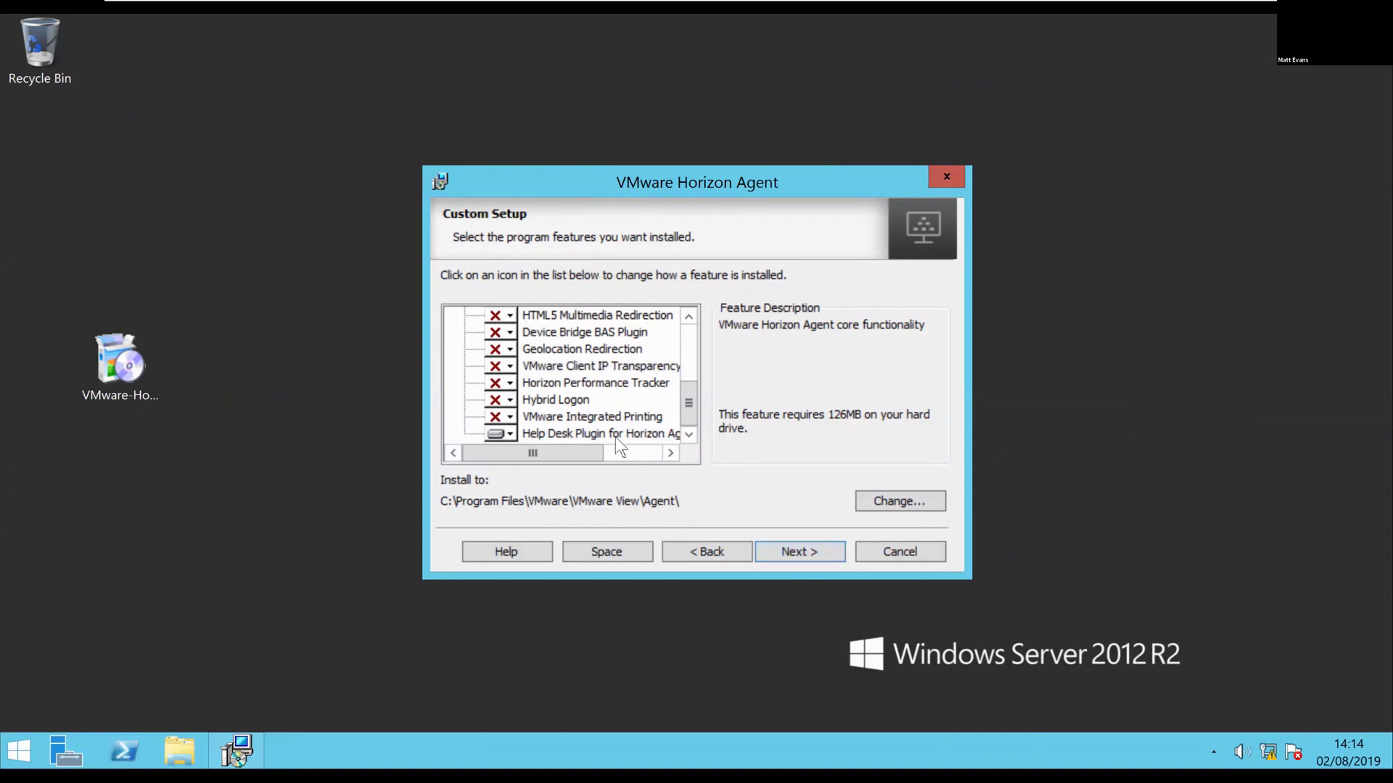
{"action": "left_click", "coordinate": [509, 378]}
{"action": "left_click", "coordinate": [558, 404]}
{"action": "left_click", "coordinate": [817, 553]}
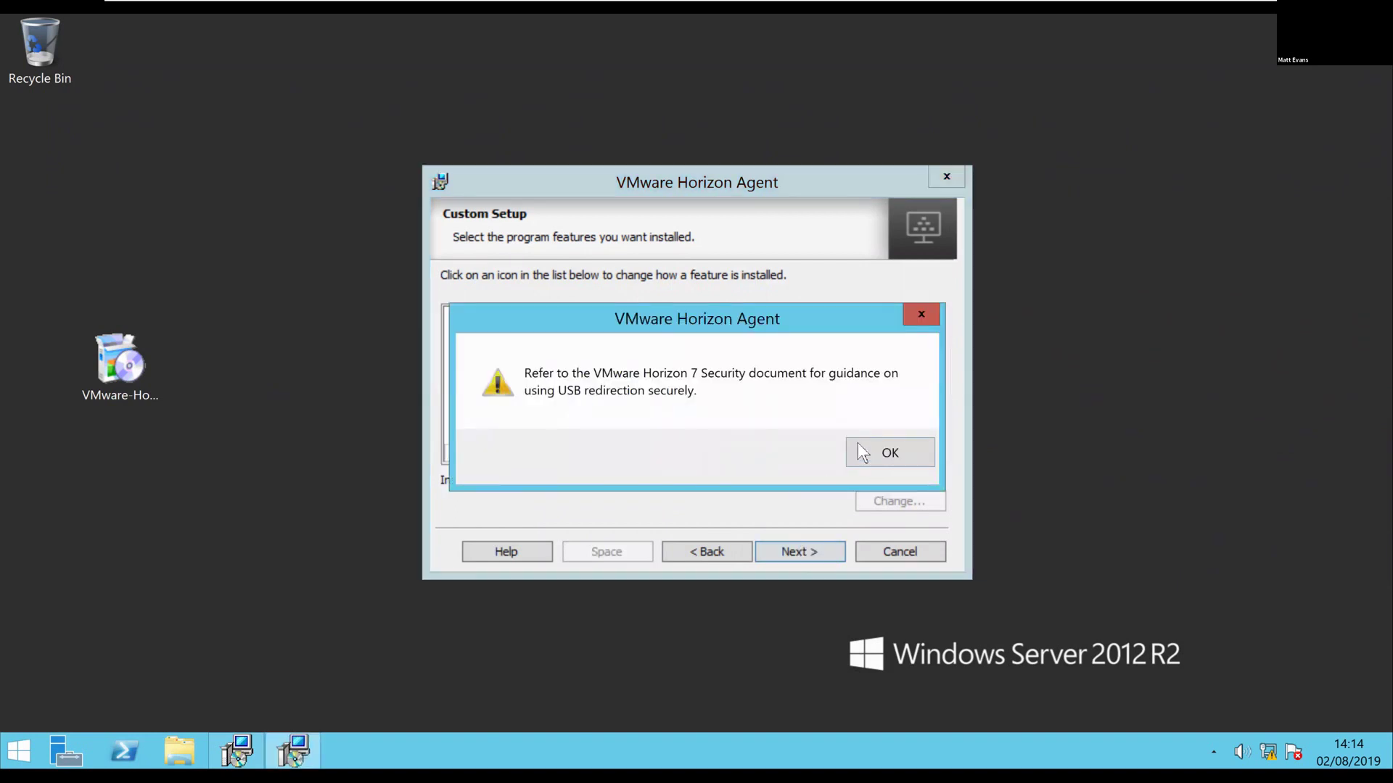
{"action": "left_click", "coordinate": [889, 453]}
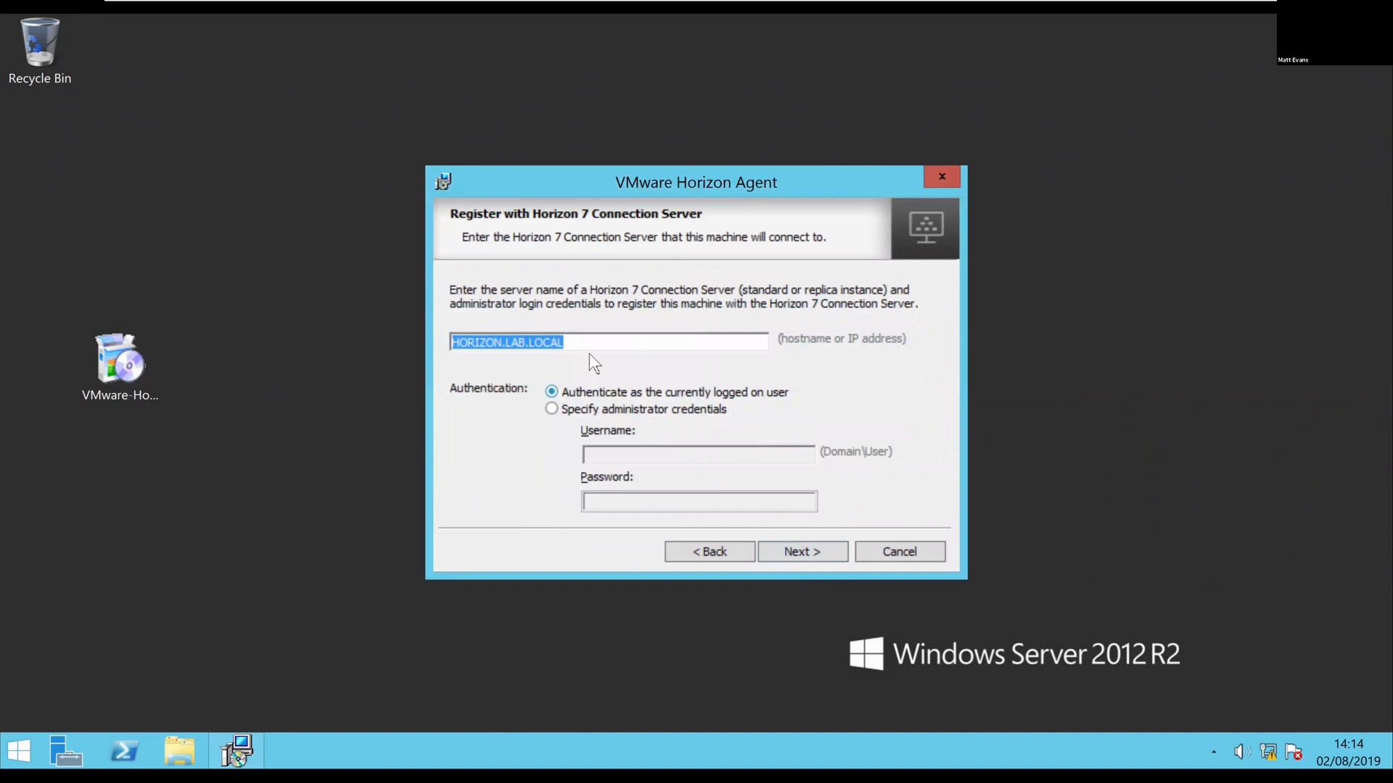
Agree to update the existing HORIZON.LAB.LOCAL registration to reach Ready to Install
{"action": "left_click_drag", "start_coordinate": [595, 340], "coordinate": [440, 342]}
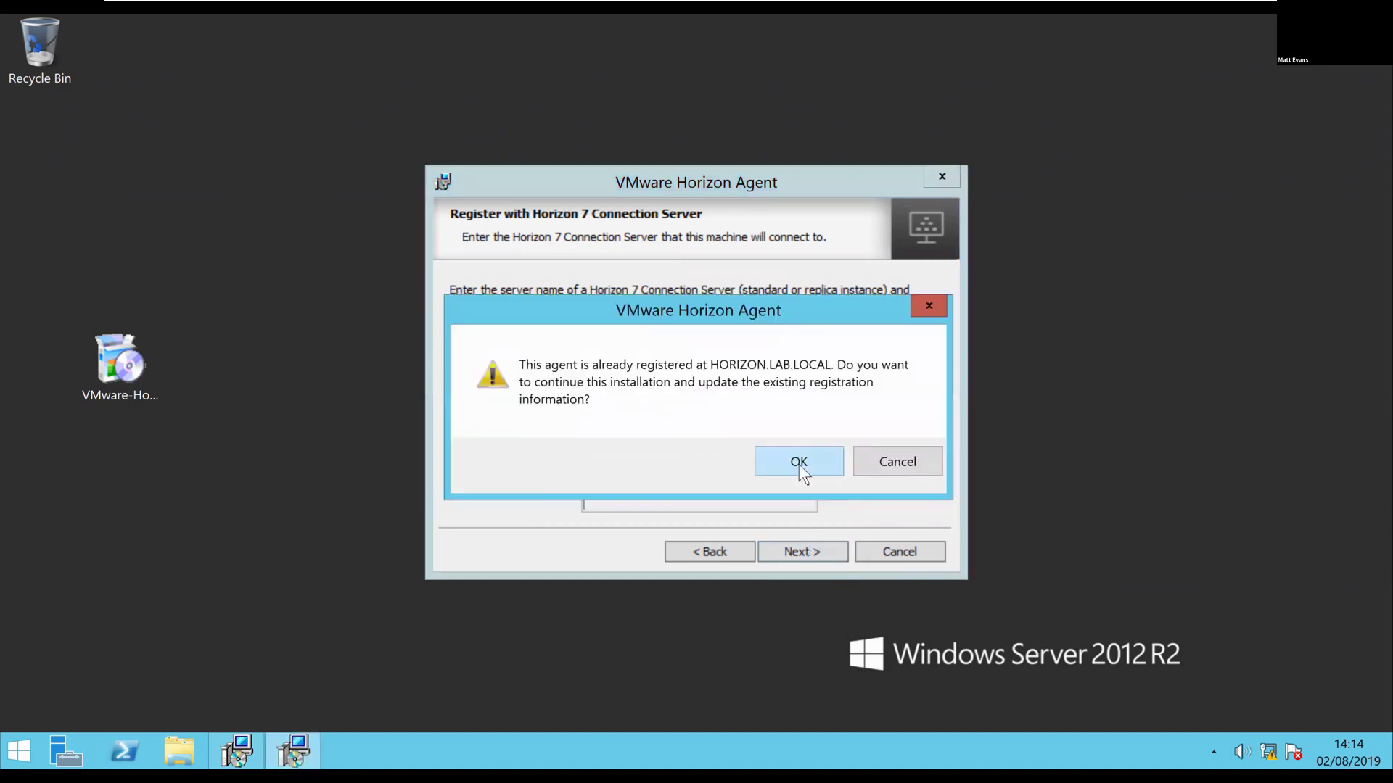
{"action": "left_click", "coordinate": [799, 465]}
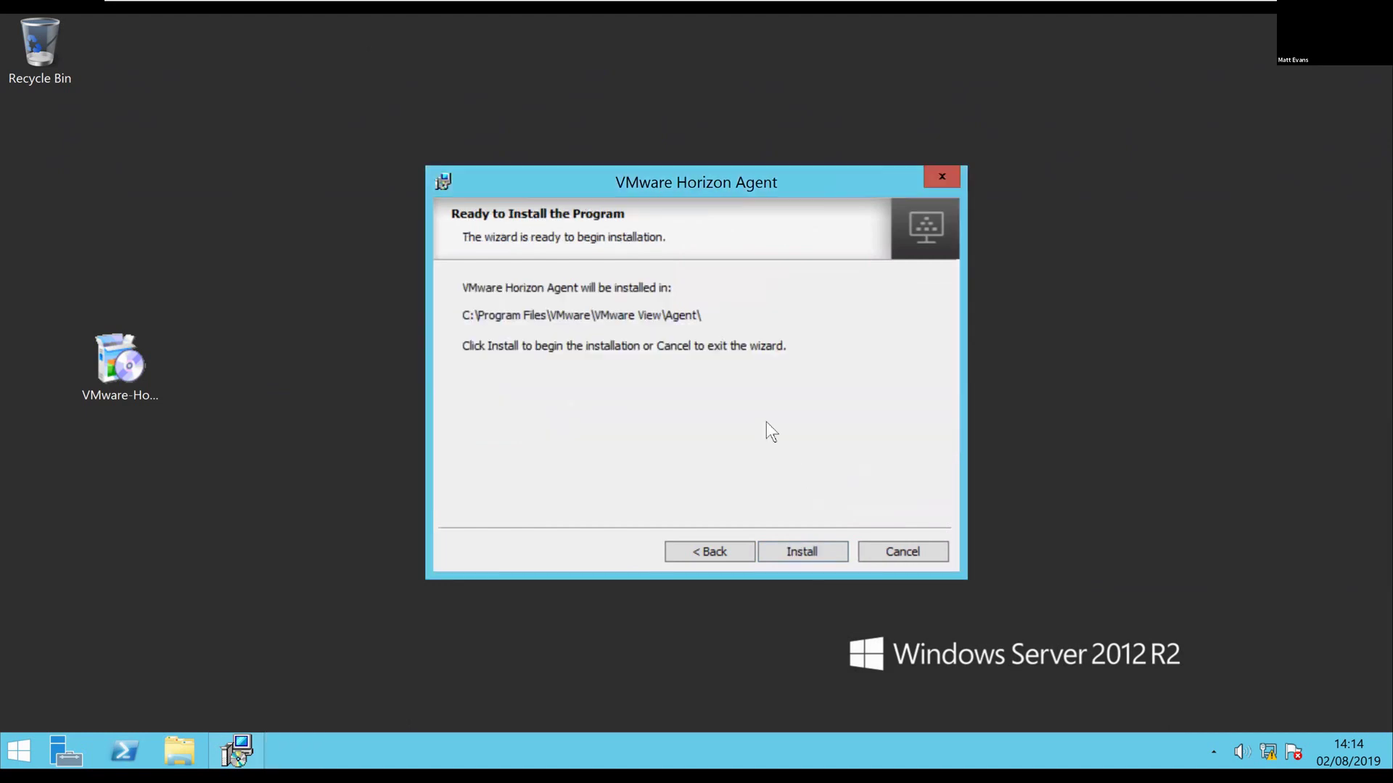
Begin installing Horizon Agent into C:\Program Files\VMware\VMware View\Agent\
{"action": "left_click", "coordinate": [809, 548]}
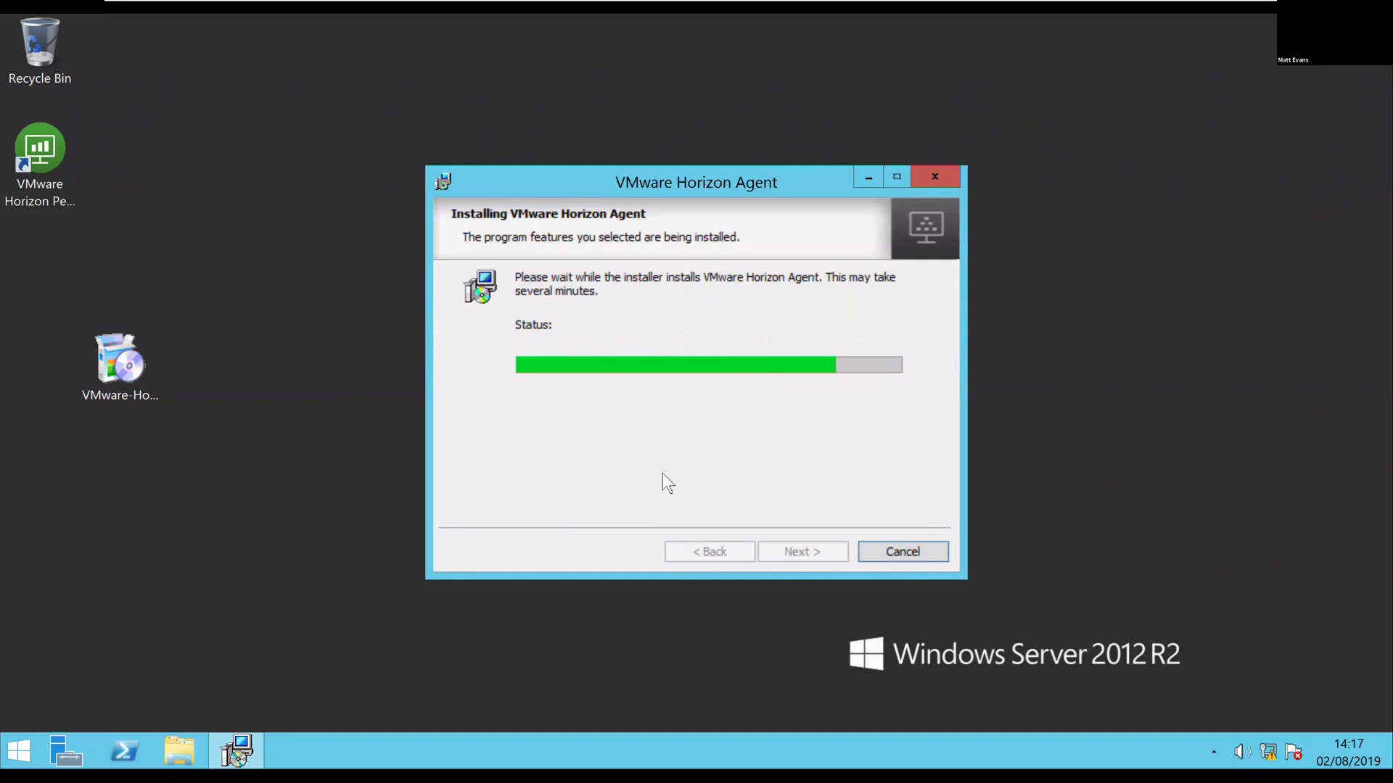
Finish the completed Horizon Agent installer wizard to get the restart prompt
{"action": "left_click", "coordinate": [43, 202]}
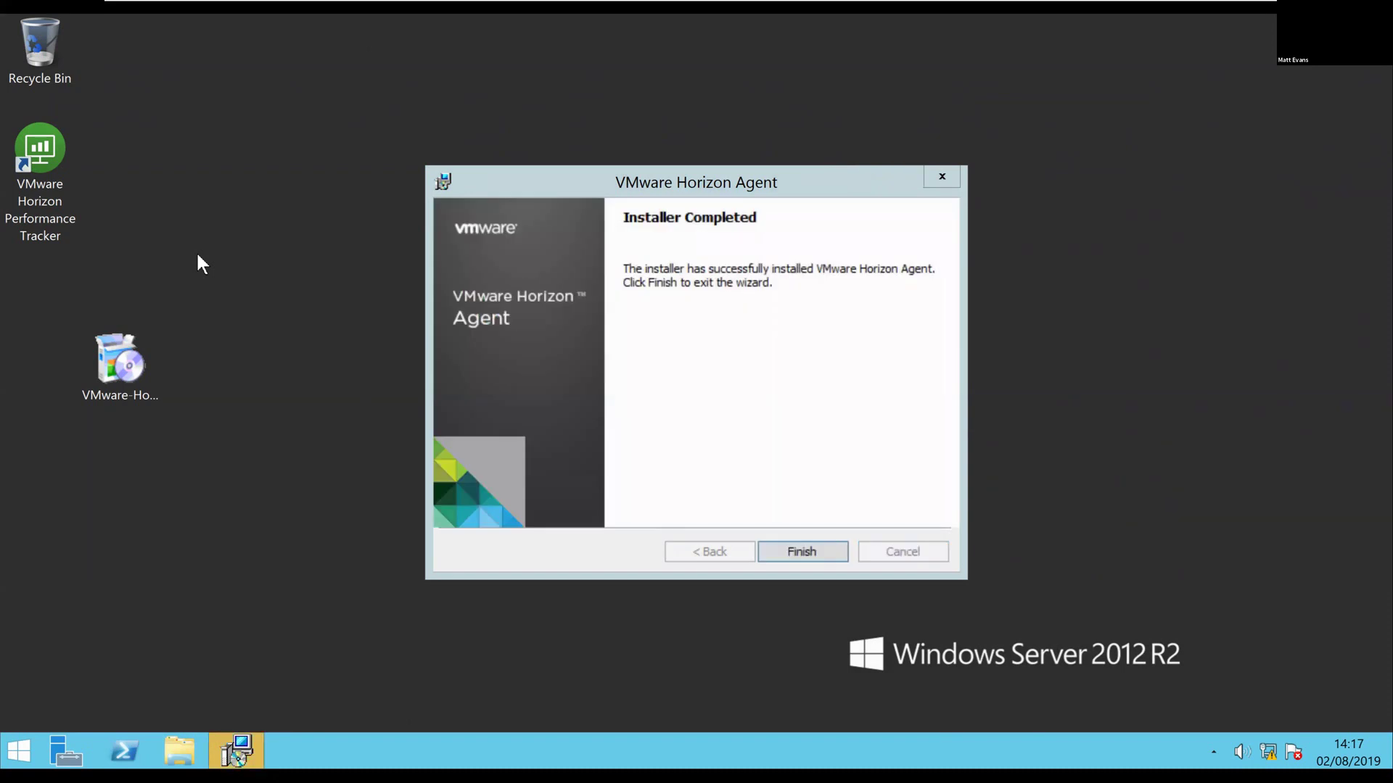
{"action": "left_click", "coordinate": [806, 556]}
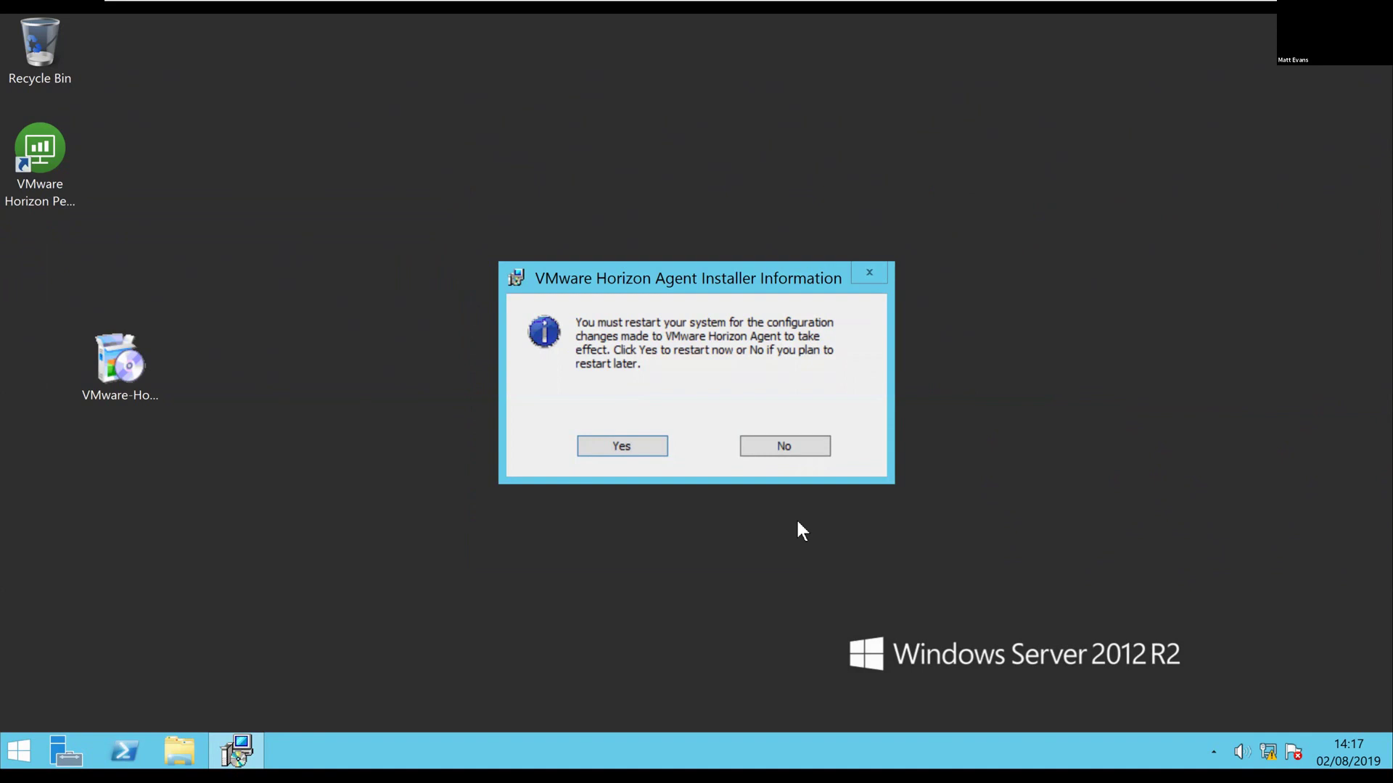
Restart the Earth server now and move to the Horizon Server VM
{"action": "left_click", "coordinate": [622, 446]}
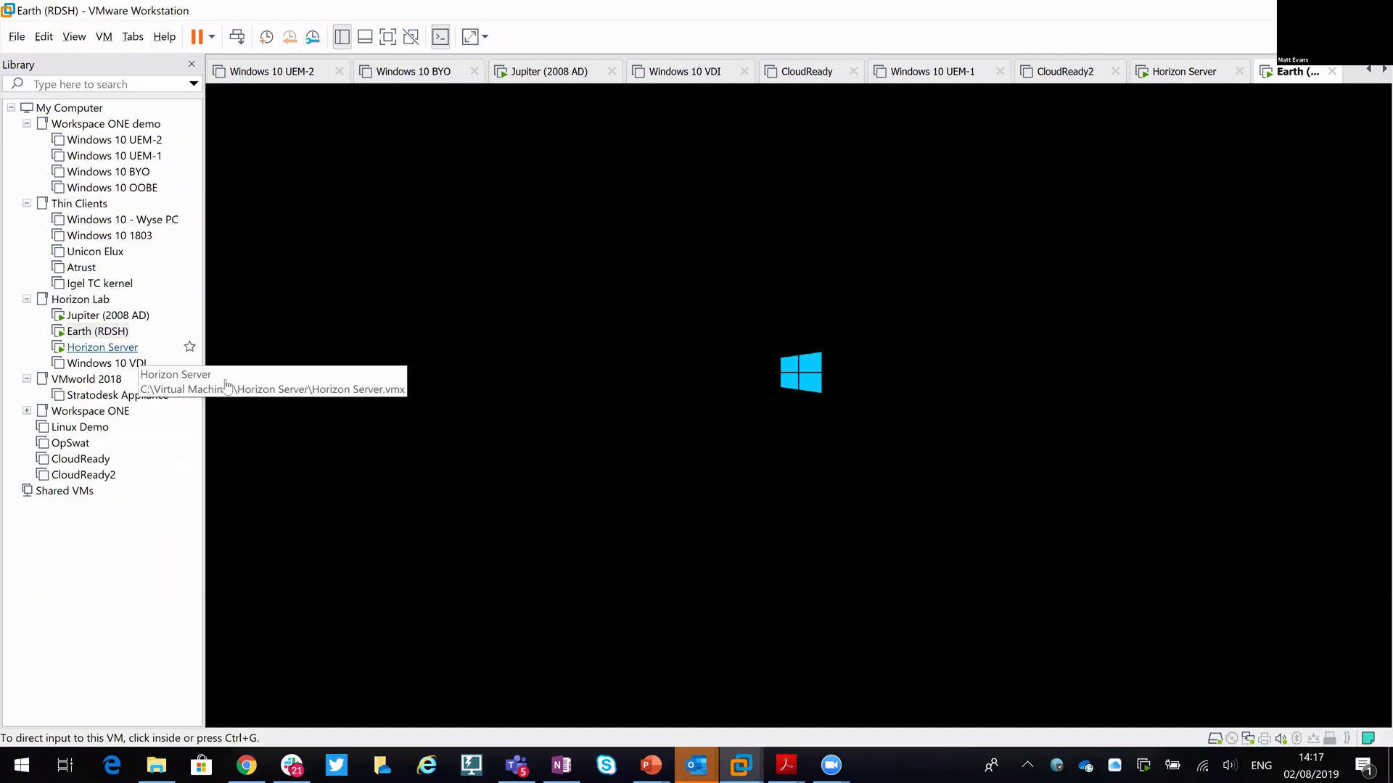
{"action": "key", "text": "ctrl+shift+Tab"}
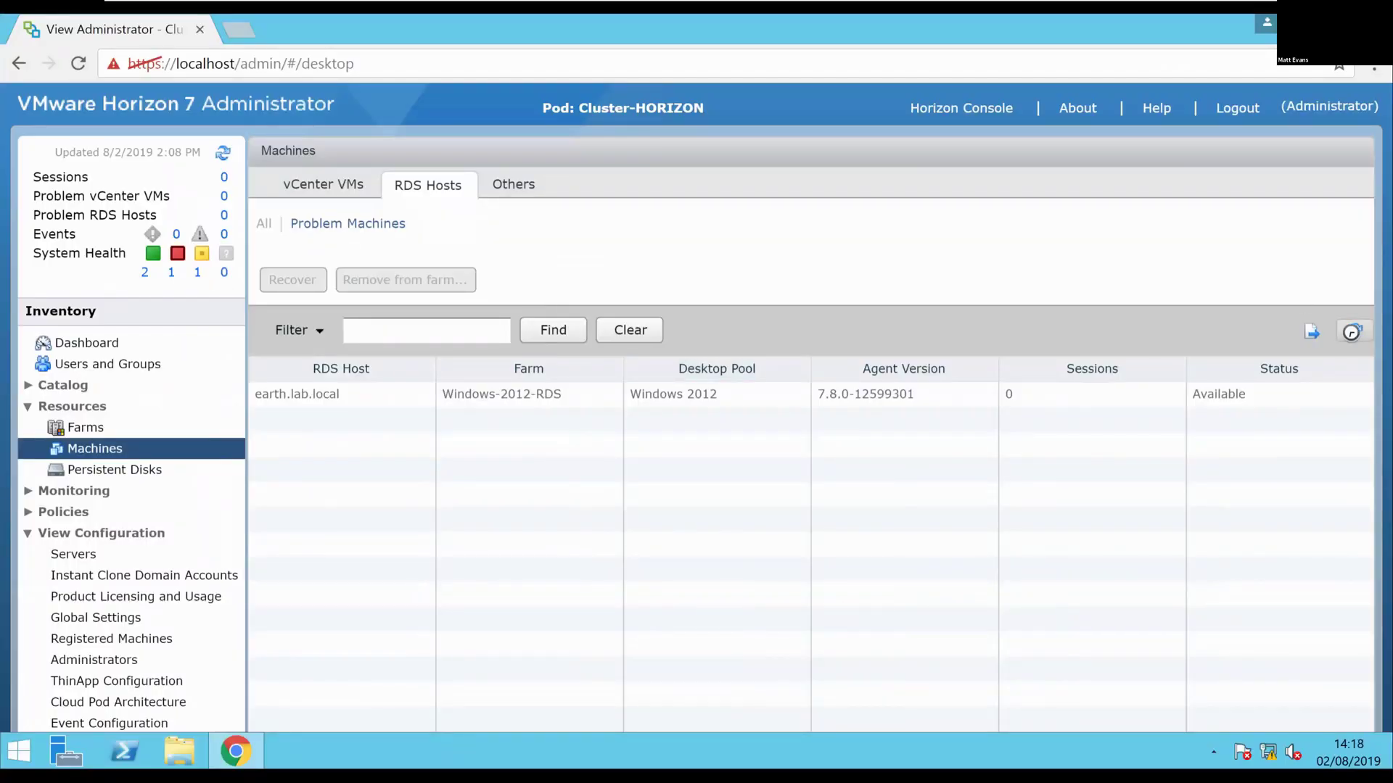
Refresh the RDS Hosts list so earth.lab.local shows Agent unreachable
{"action": "left_click", "coordinate": [1350, 332]}
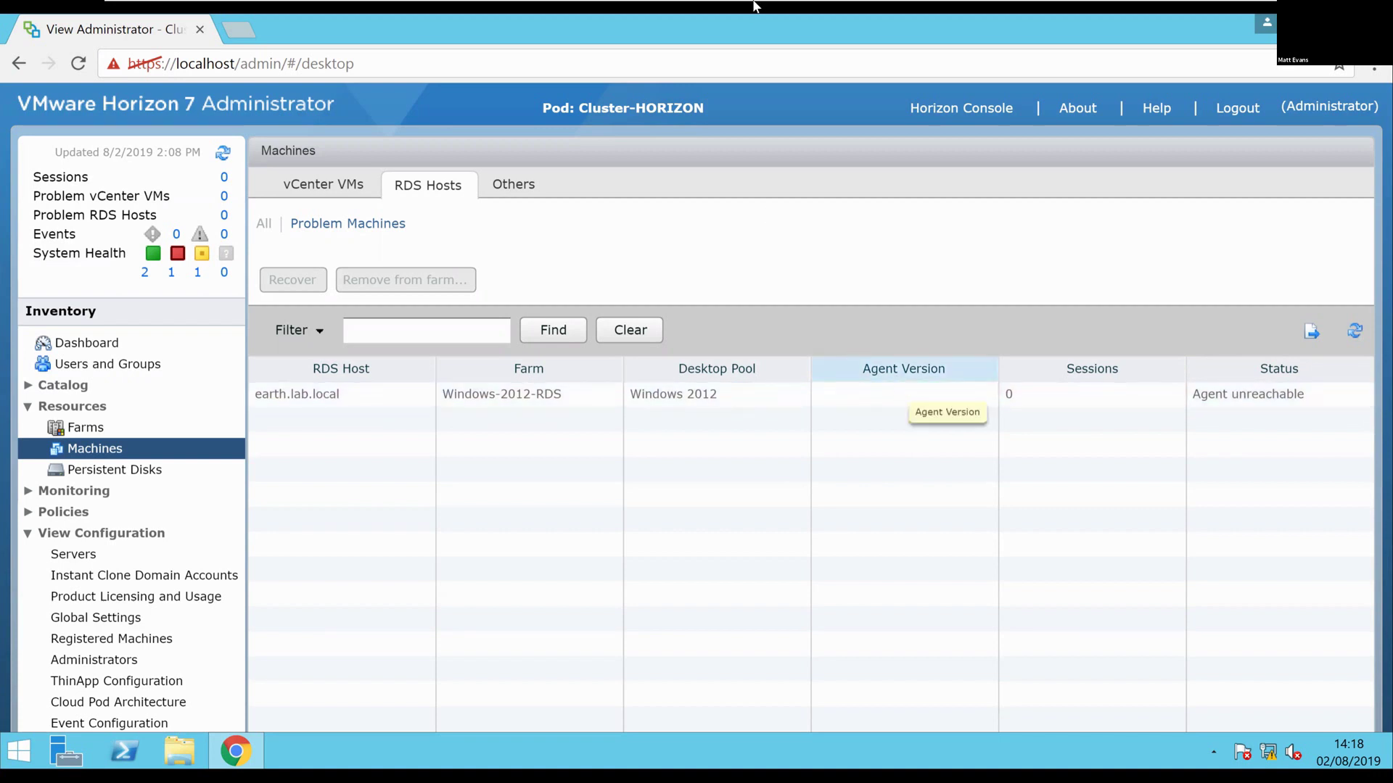
{"action": "mouse_move", "coordinate": [773, 6]}
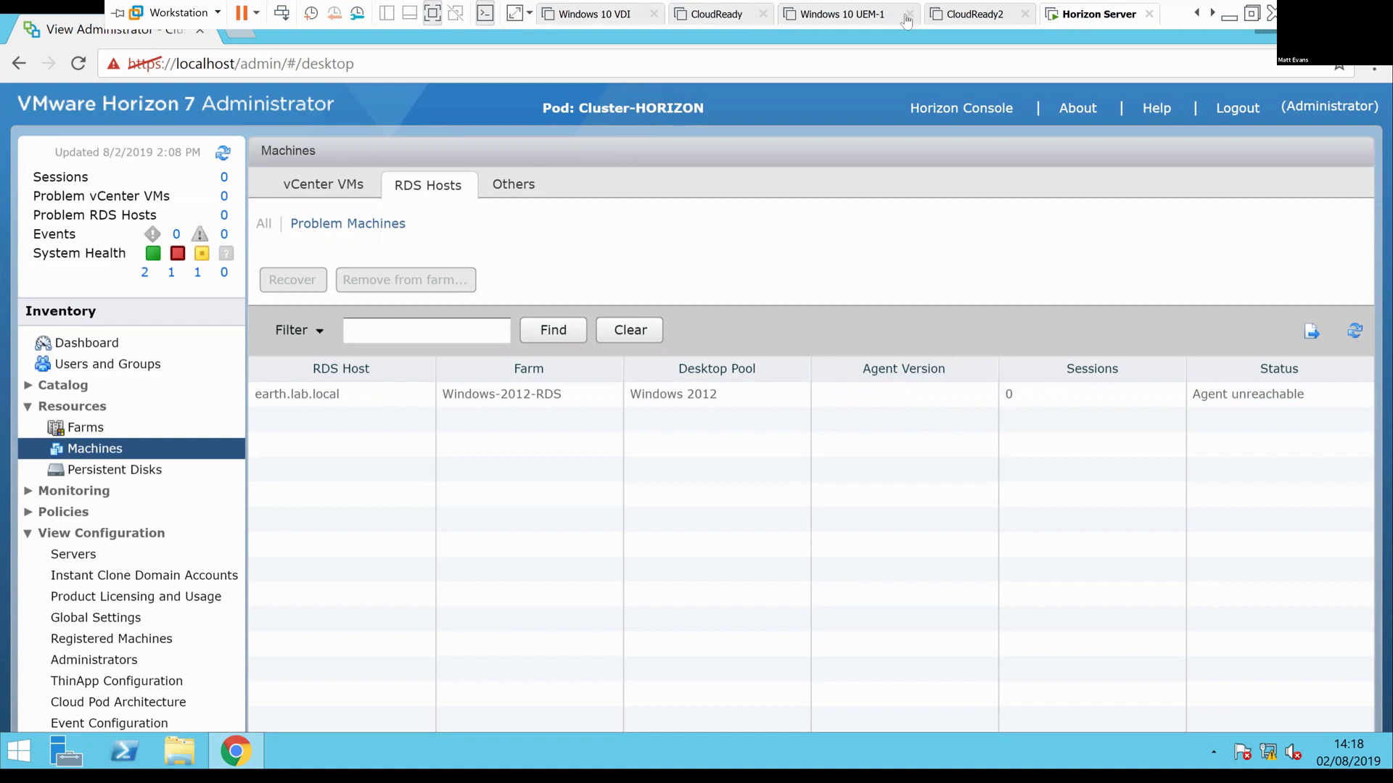
Scroll the VM tab strip and select the Earth (RDSH) tab showing its lock screen
{"action": "left_click", "coordinate": [1196, 17]}
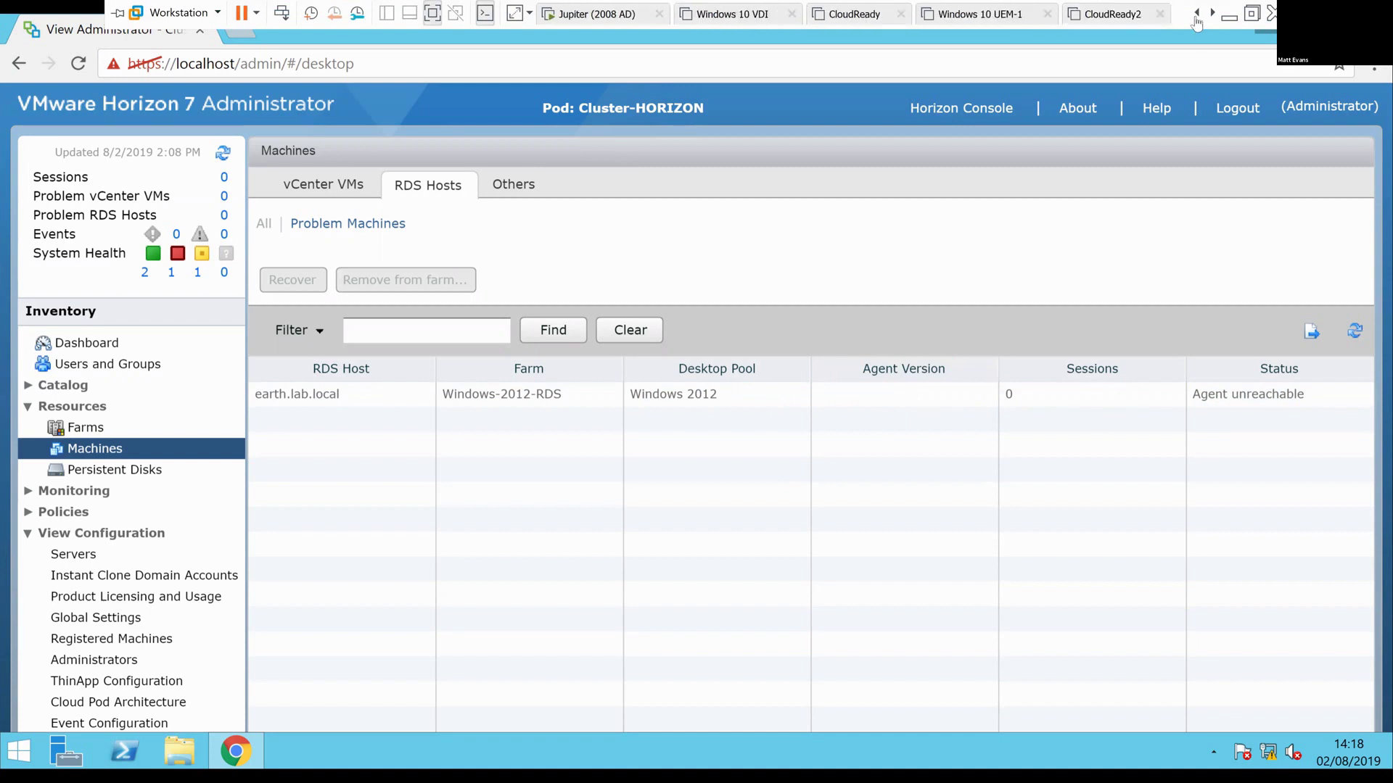
{"action": "left_click", "coordinate": [1197, 17]}
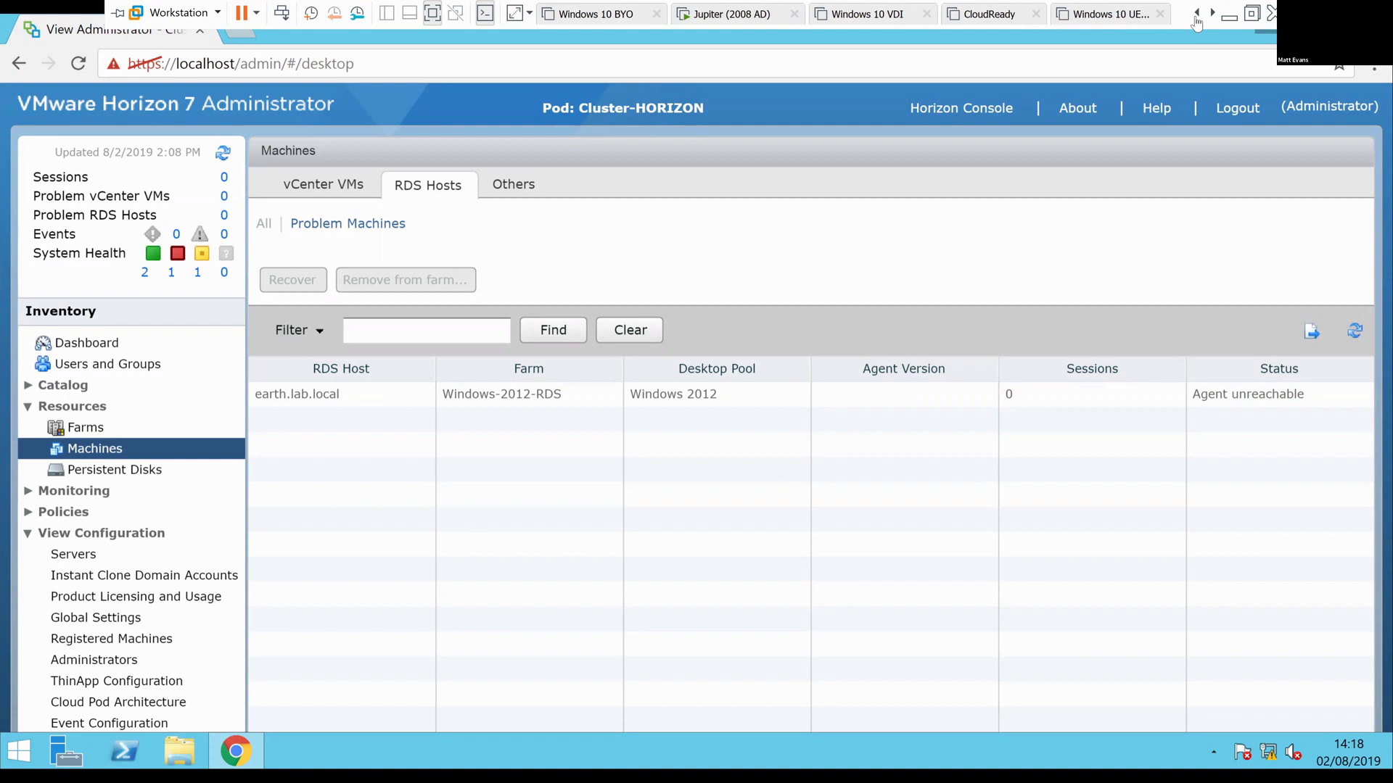
{"action": "left_click", "coordinate": [1197, 16]}
{"action": "left_click", "coordinate": [1197, 16]}
{"action": "left_click", "coordinate": [1196, 16]}
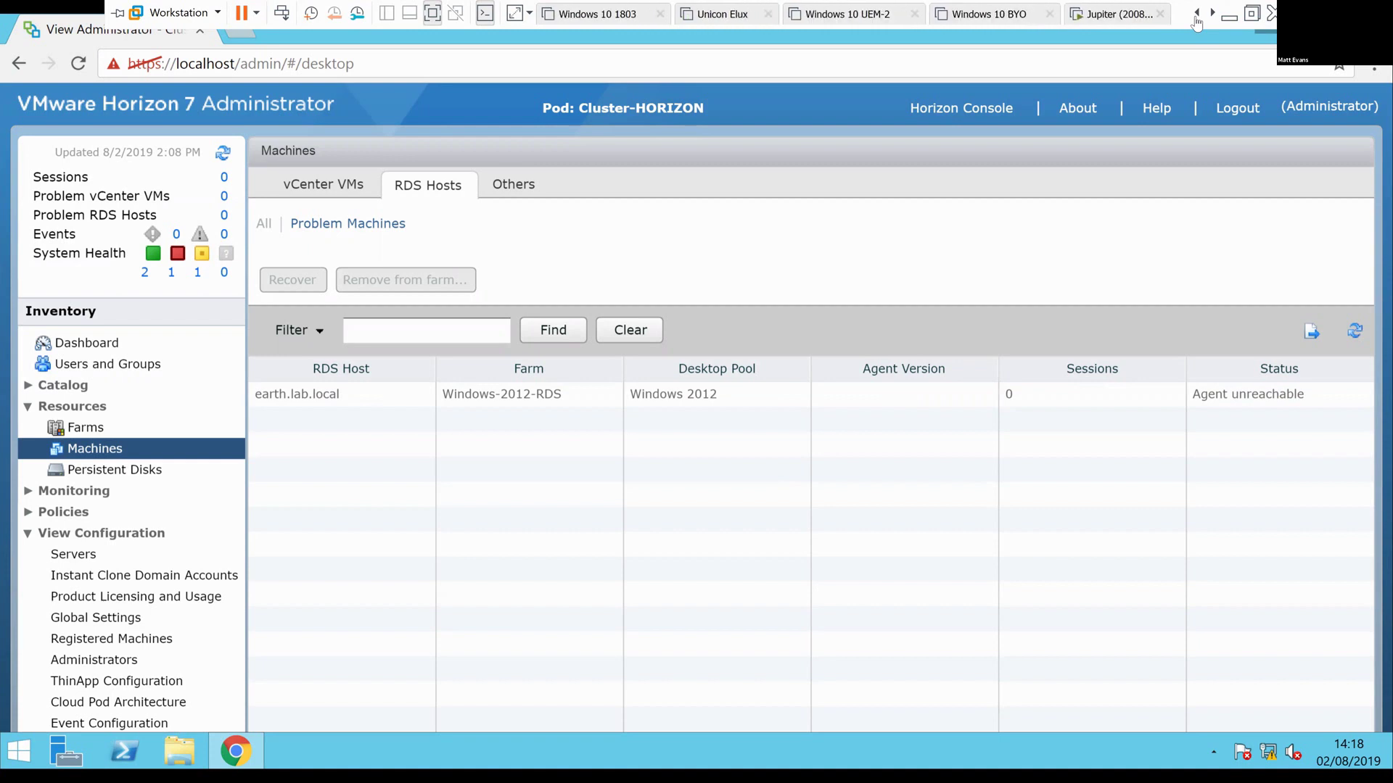
{"action": "left_click", "coordinate": [1198, 16]}
{"action": "left_click", "coordinate": [1197, 16]}
{"action": "left_click", "coordinate": [1197, 17]}
{"action": "left_click", "coordinate": [1197, 17]}
{"action": "left_click", "coordinate": [1197, 16]}
{"action": "left_click", "coordinate": [1197, 16]}
{"action": "left_click", "coordinate": [1210, 16]}
{"action": "left_click", "coordinate": [1209, 16]}
{"action": "left_click", "coordinate": [1211, 17]}
{"action": "left_click", "coordinate": [1210, 17]}
{"action": "left_click", "coordinate": [1210, 16]}
{"action": "left_click", "coordinate": [1210, 16]}
{"action": "left_click", "coordinate": [1209, 17]}
{"action": "left_click", "coordinate": [1209, 17]}
{"action": "left_click", "coordinate": [1210, 17]}
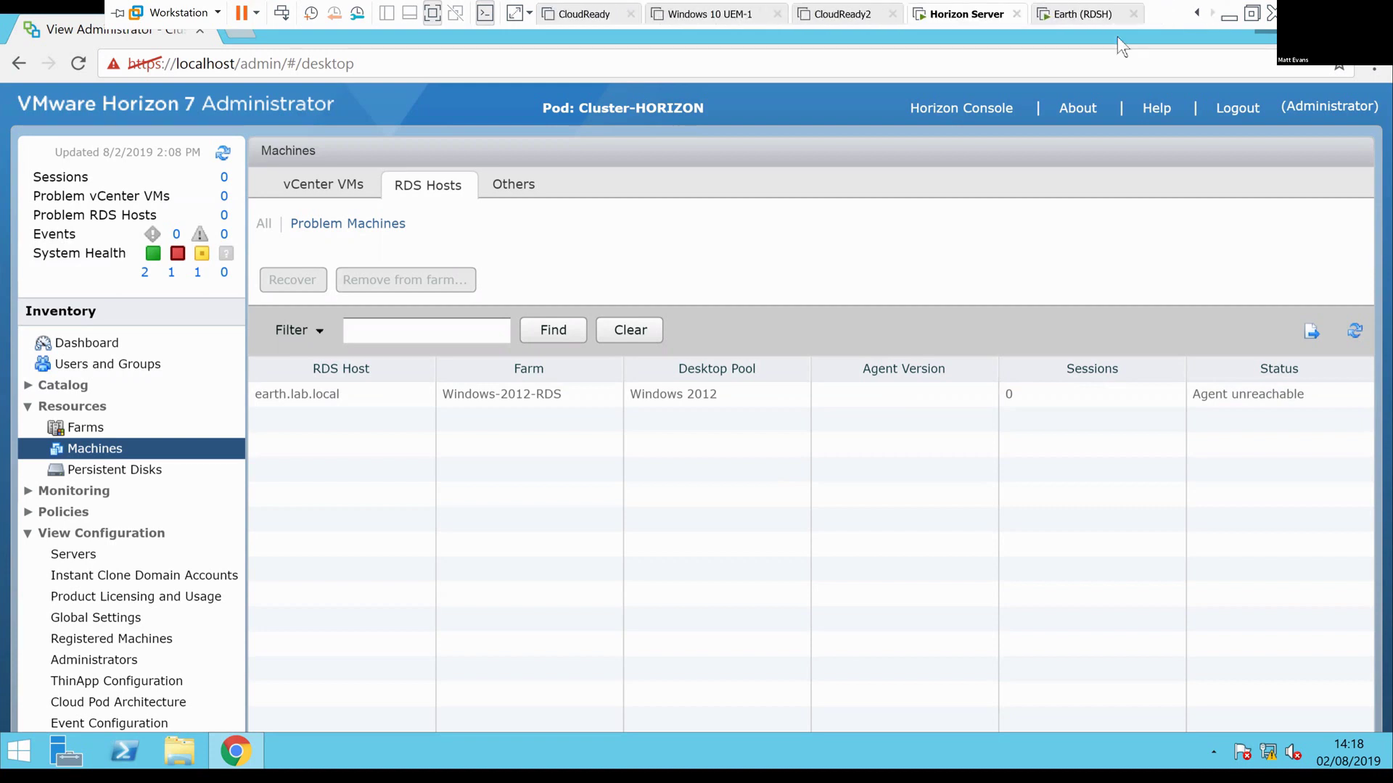
{"action": "left_click", "coordinate": [1072, 11]}
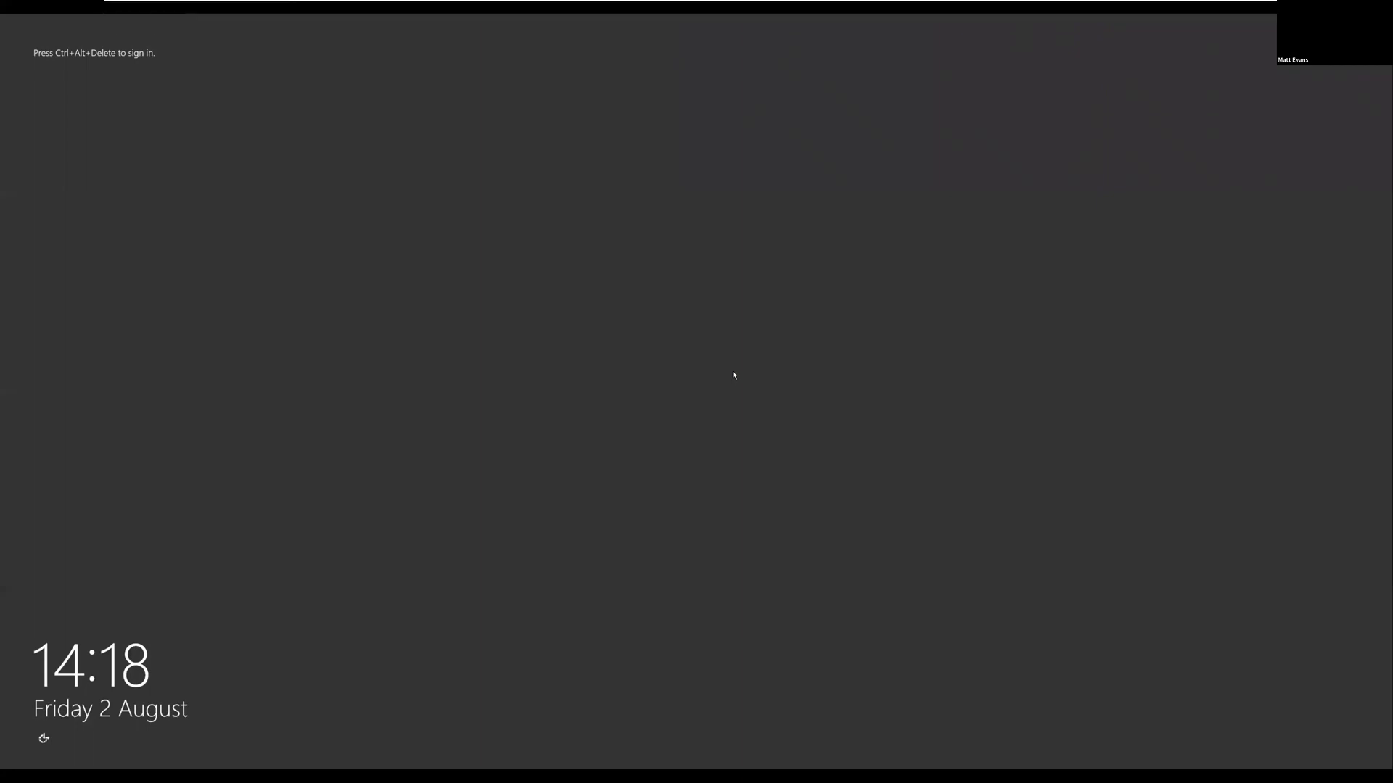
Sign back in to the rebooted earth.lab.local server as domain administrator, then return to the Horizon Server VM
{"action": "key", "text": "ctrl+alt+Insert"}
{"action": "type", "text": "lAB\\Administrator"}
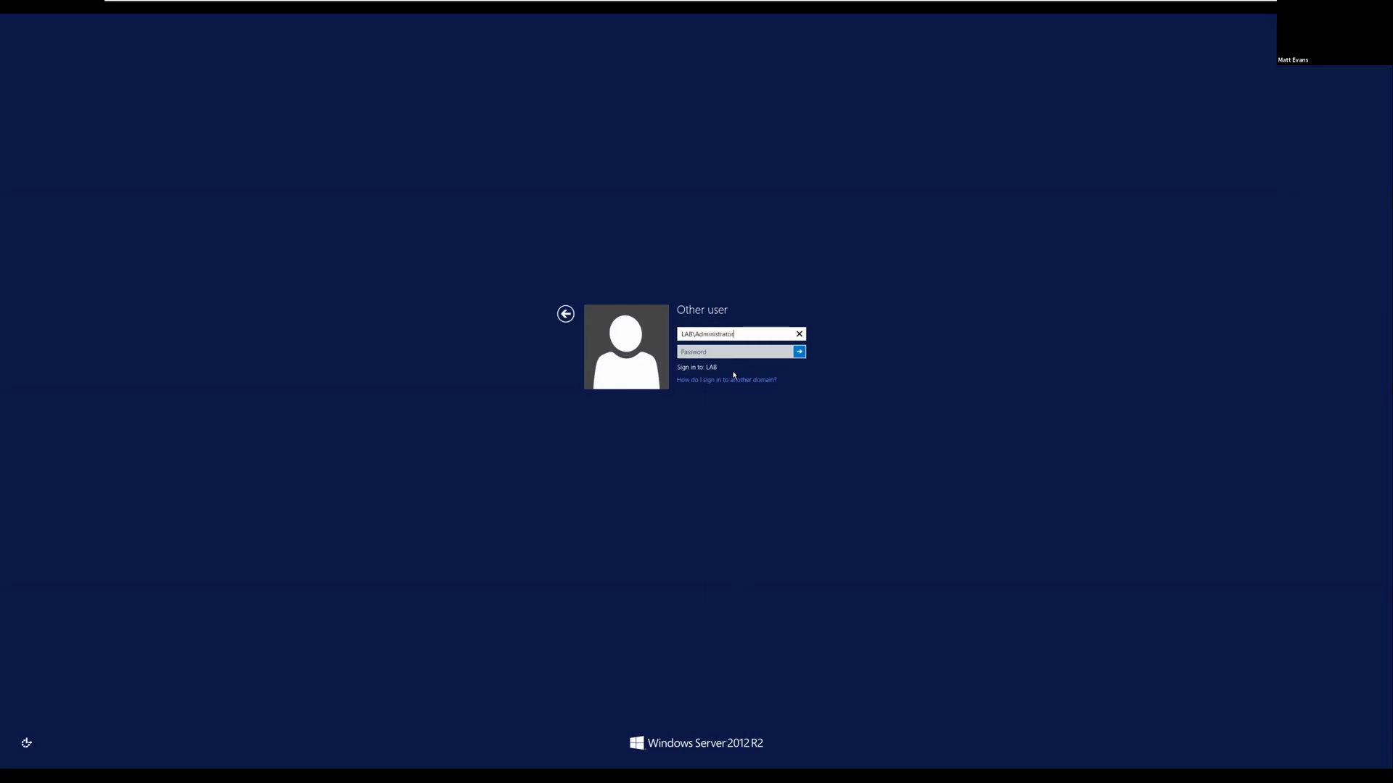
{"action": "key", "text": "Tab"}
{"action": "type", "text": "Pa$$w0rd"}
{"action": "key", "text": "Return"}
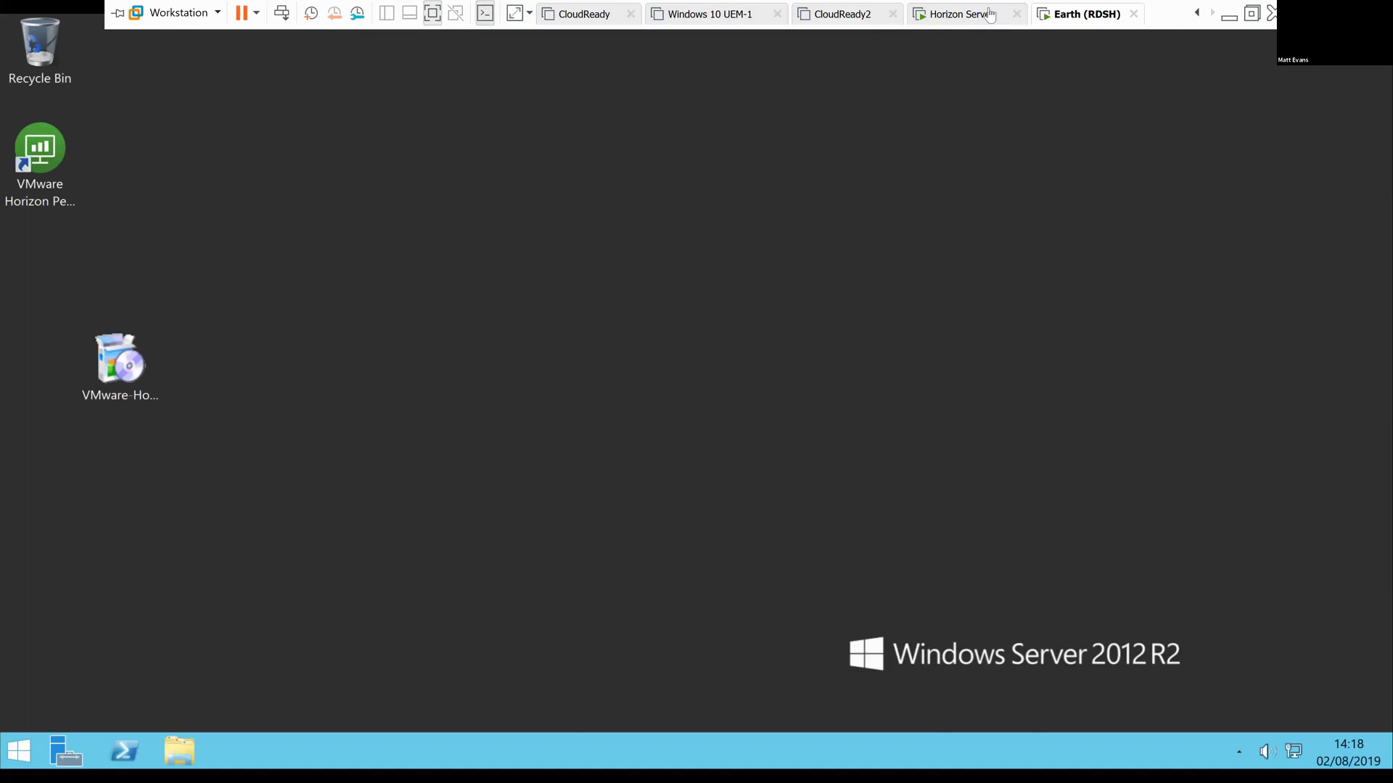
{"action": "left_click", "coordinate": [979, 22]}
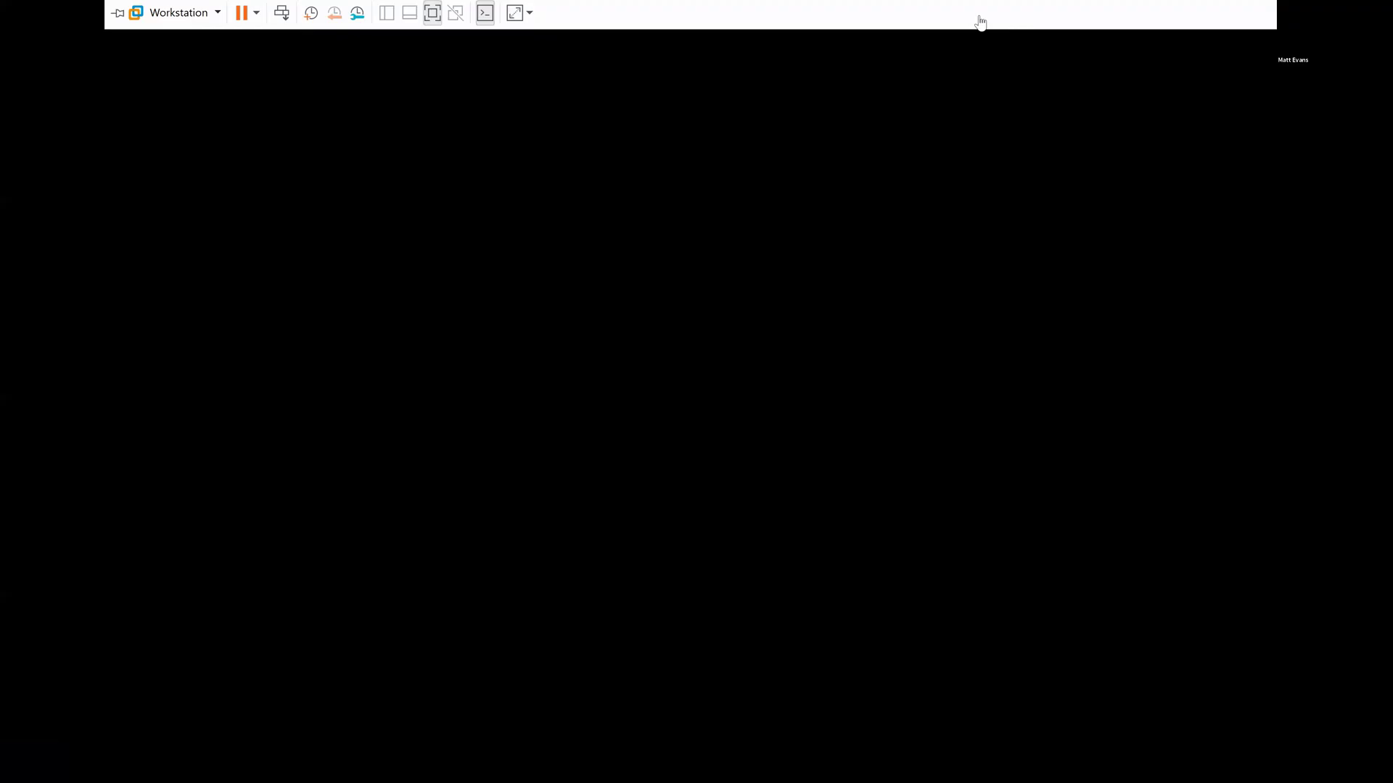